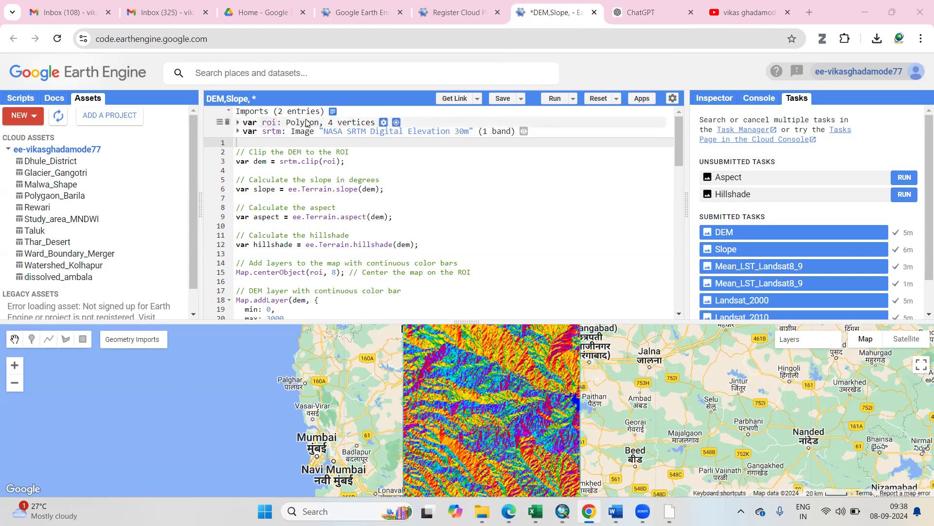
Step: Start drawing a rectangular roi region with the map's rectangle tool
left_click(83, 346)
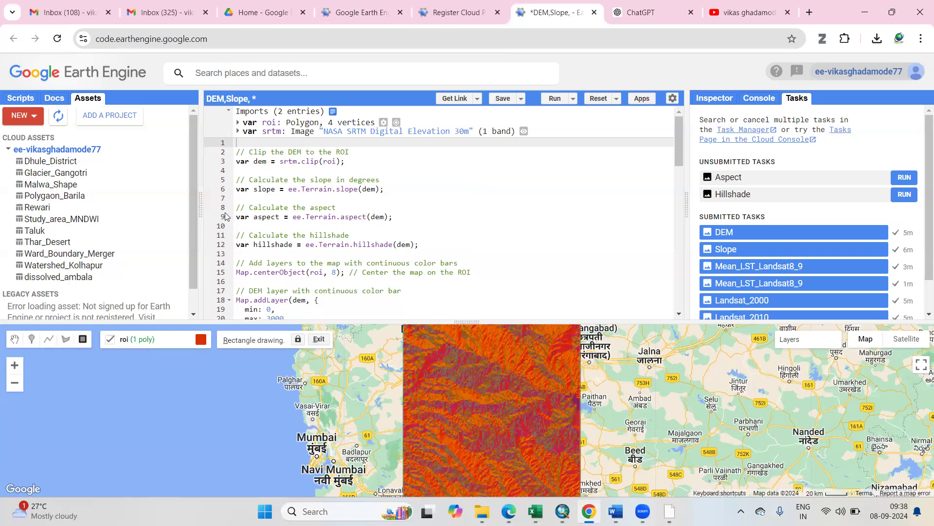
Step: Return to the Assets list and open, then close, the NEW upload options
left_click(20, 98)
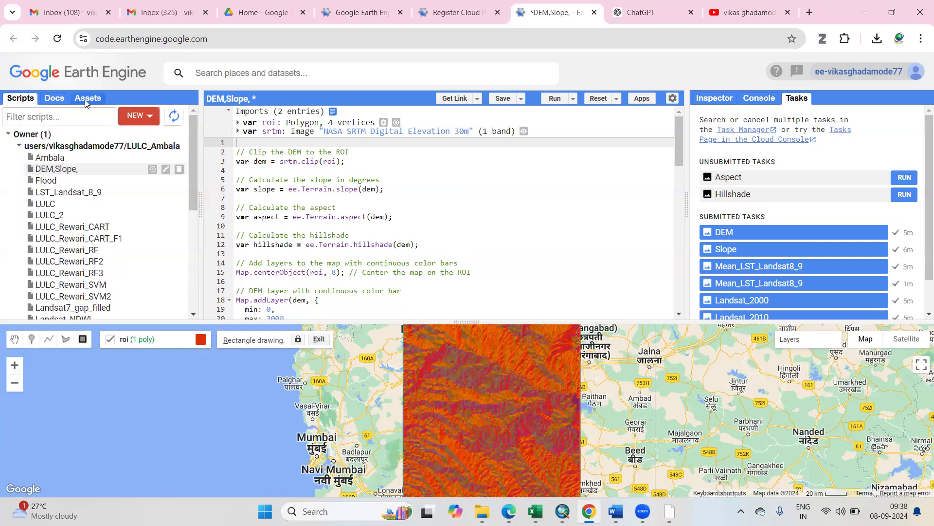
left_click(87, 98)
left_click(22, 116)
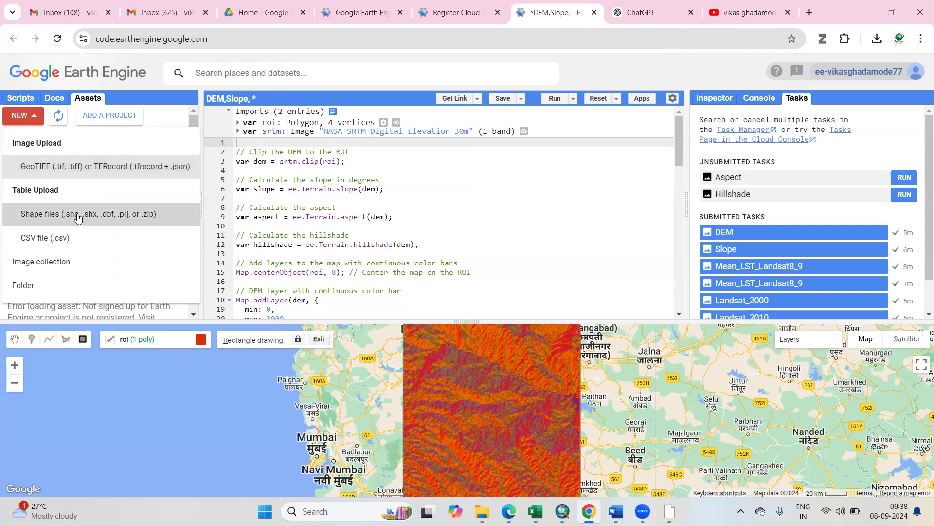
left_click(22, 116)
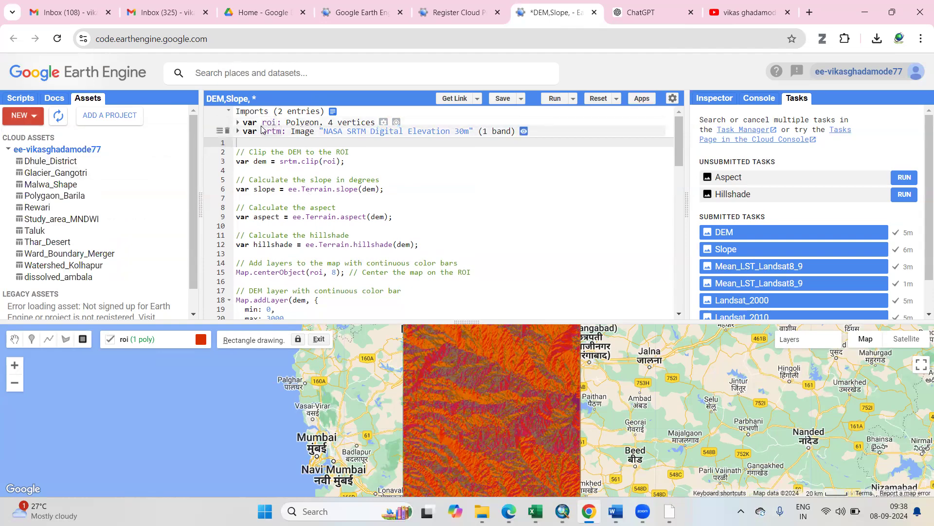
mouse_move(138, 339)
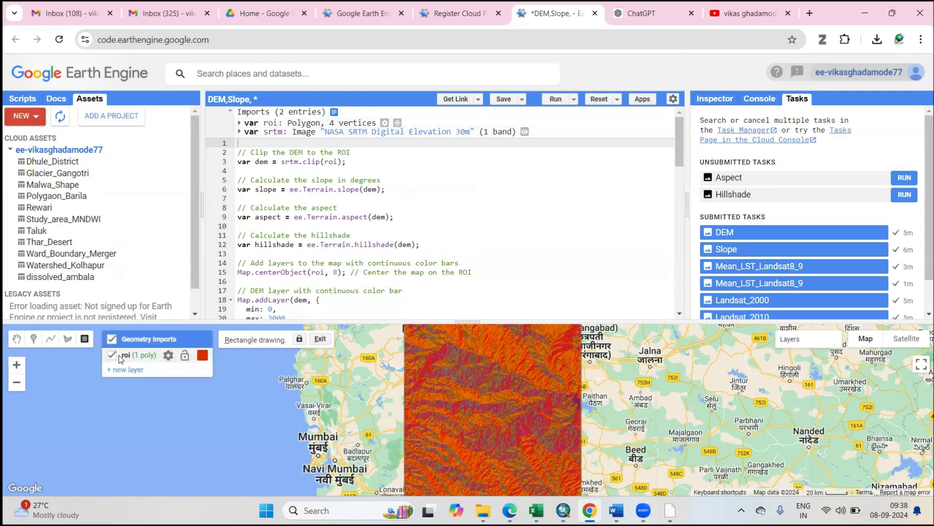
Step: Exit rectangle drawing and open the NASA SRTM Digital Elevation 30m dataset description
left_click(118, 356)
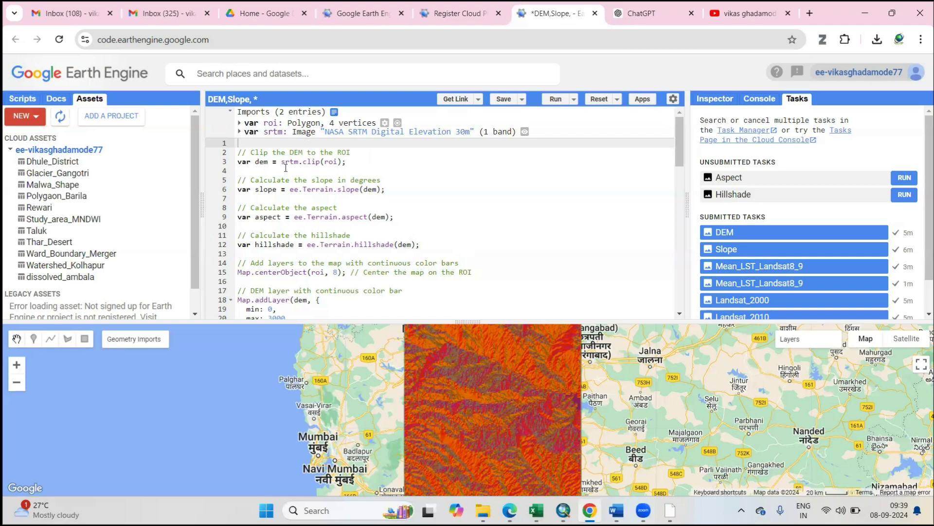
mouse_move(292, 131)
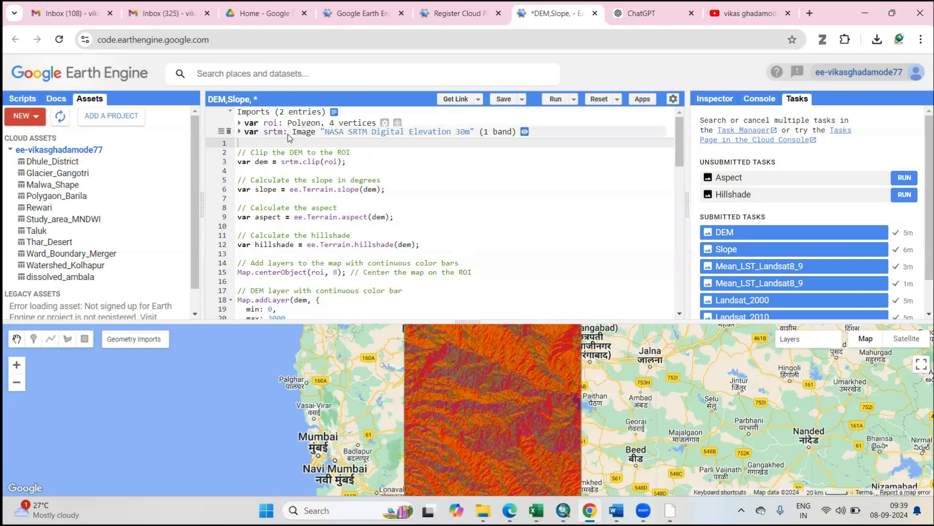
left_click(364, 133)
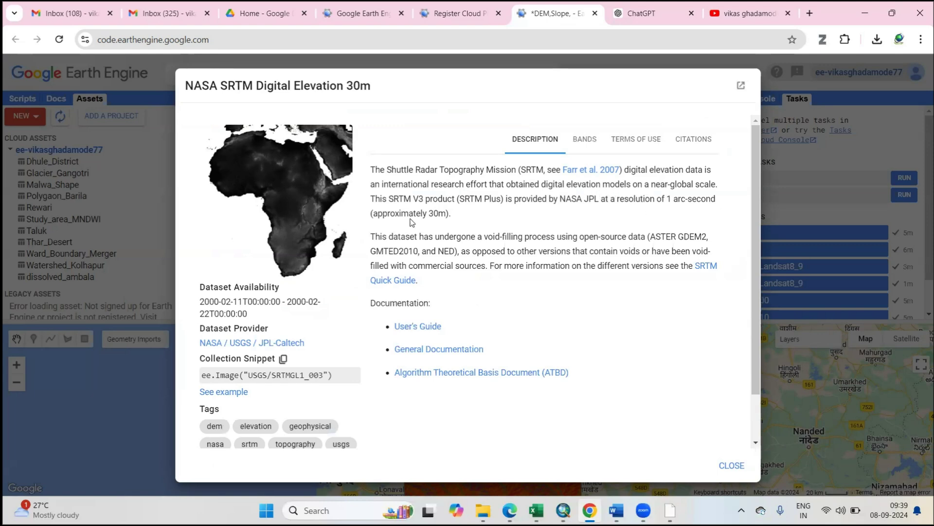
left_click_drag(391, 214, 448, 217)
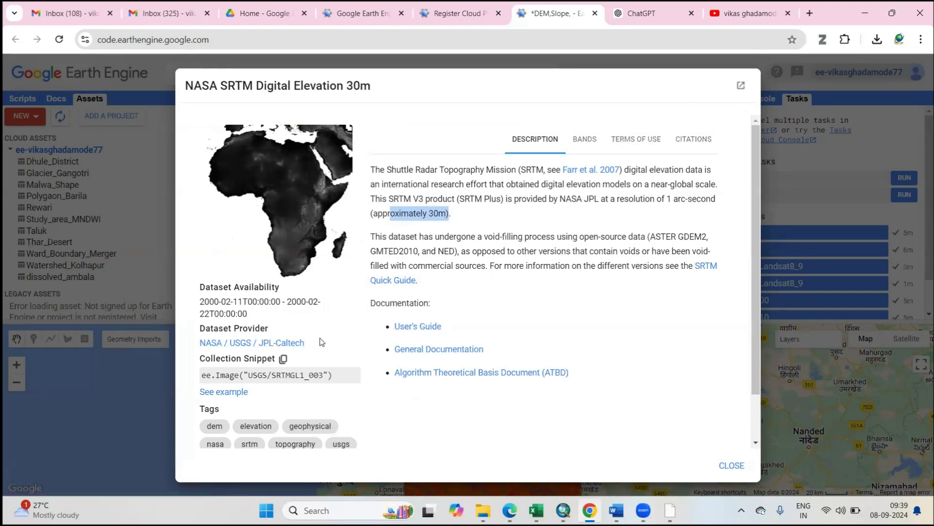
scroll(293, 336, "down", 2)
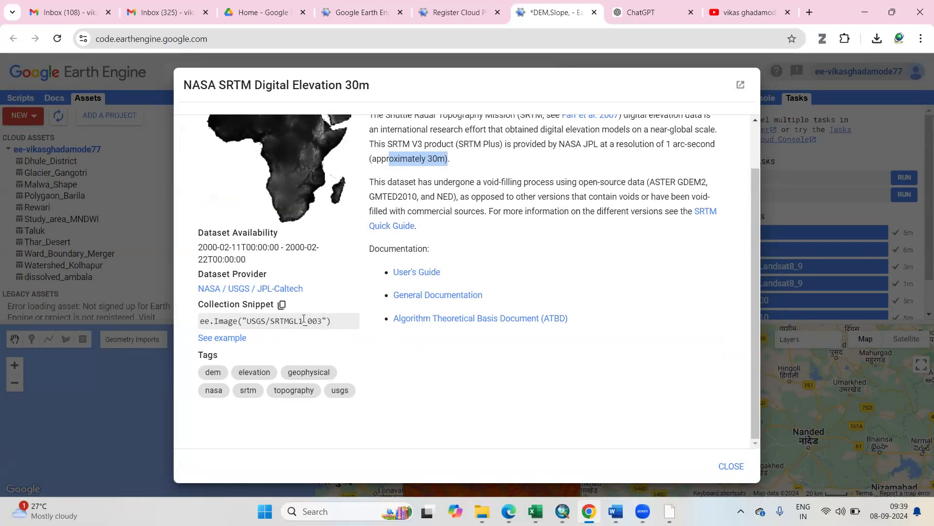
left_click(727, 465)
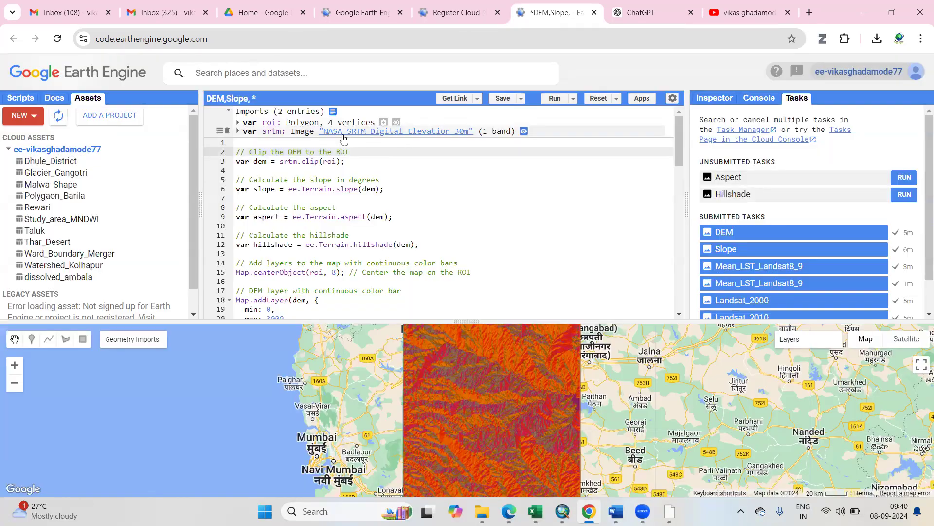
Step: Walk through the DEM clip-to-roi line and the slope calculation comment
left_click(355, 152)
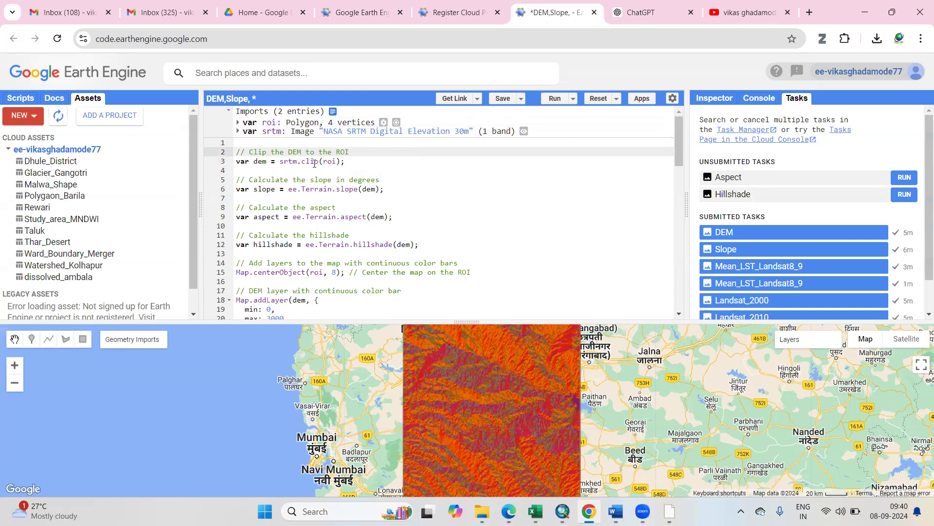
left_click_drag(313, 162, 332, 161)
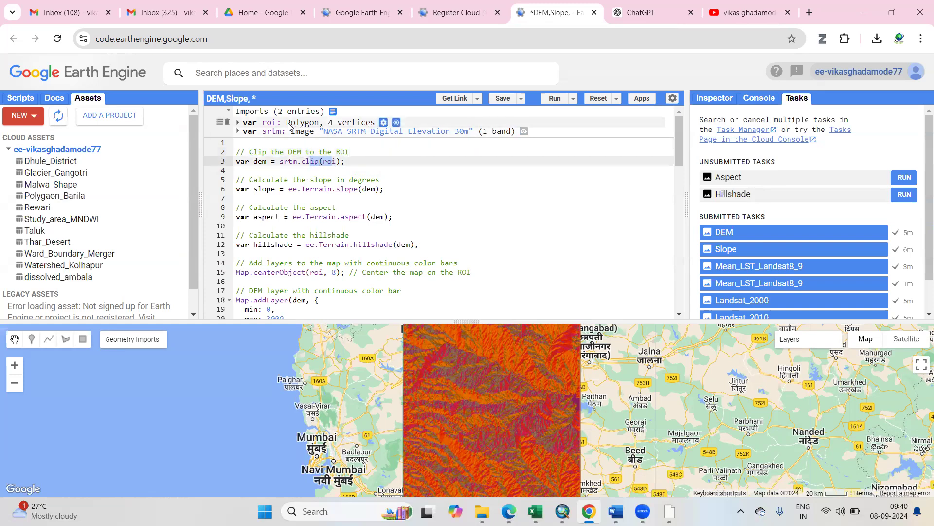
left_click(315, 179)
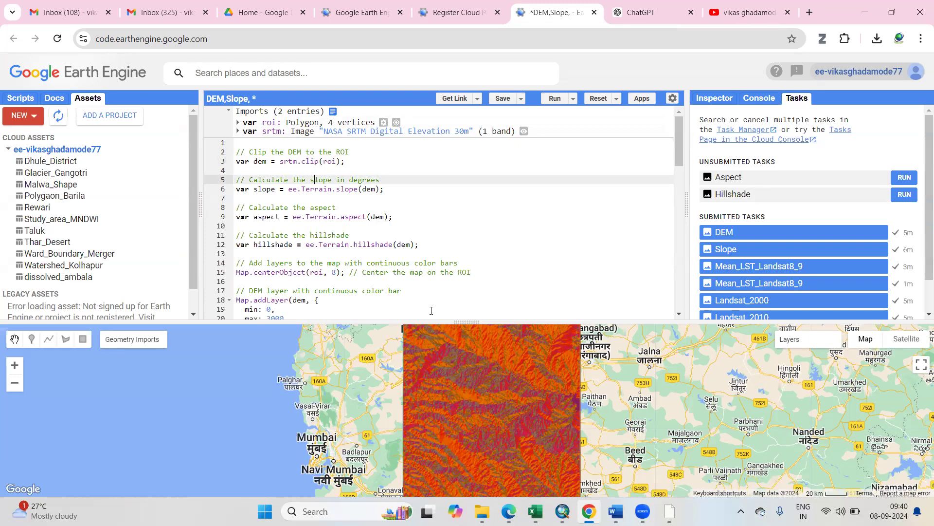
mouse_move(790, 339)
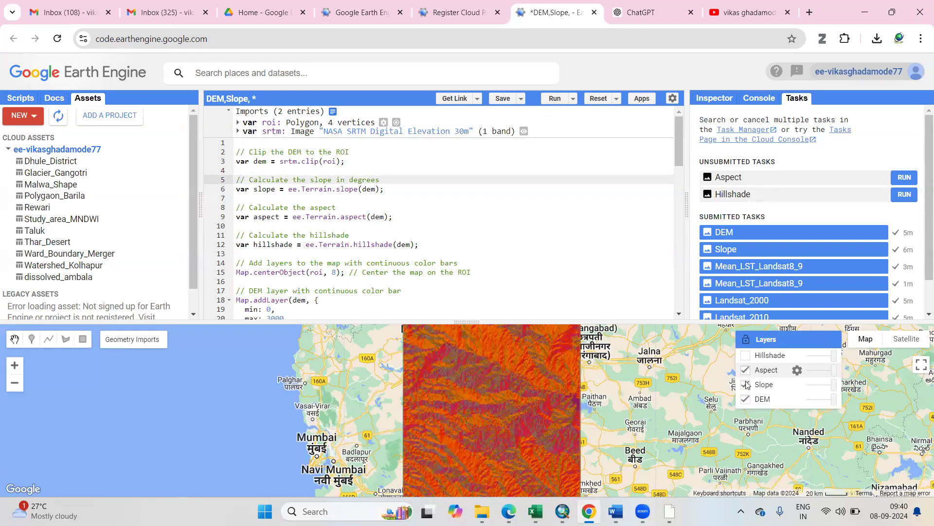
Step: Hide the Aspect and Slope layers, expand Geometry Imports, and highlight the dem variable
left_click(745, 370)
left_click(745, 384)
scroll(490, 382, "down", 1)
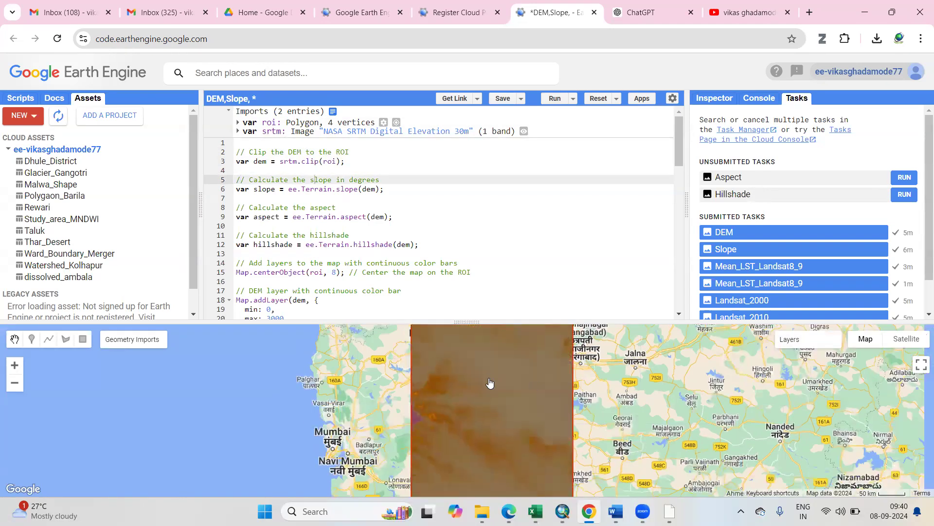
scroll(490, 382, "down", 1)
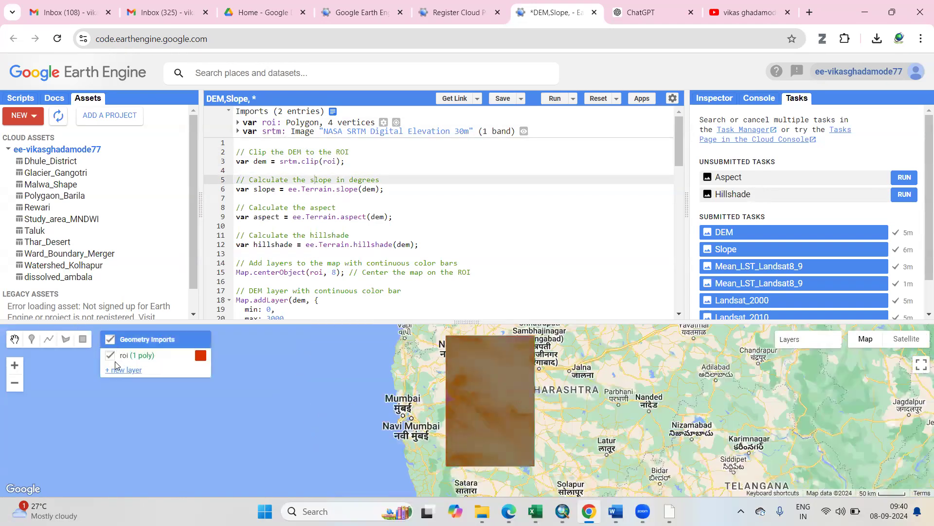
left_click(111, 360)
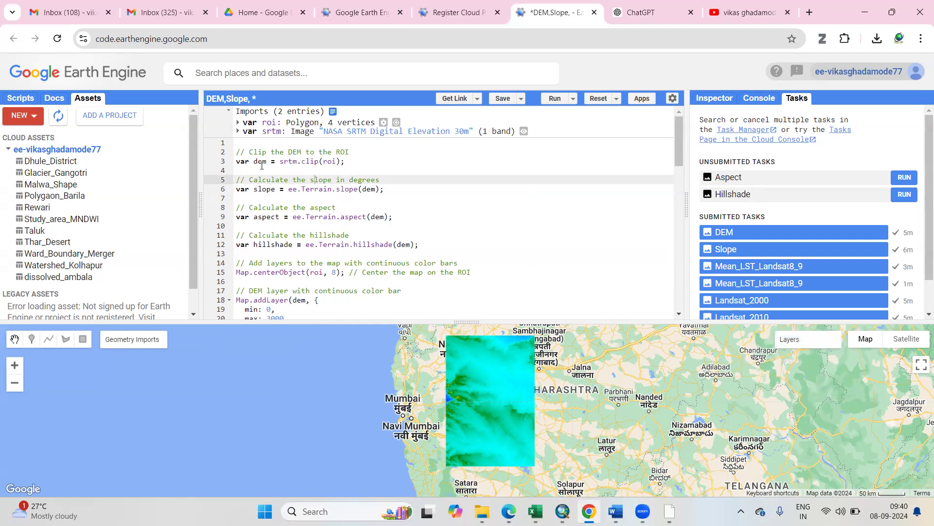
double_click(260, 162)
Step: Point through the slope, aspect and hillshade calculation lines of the script
left_click(332, 191)
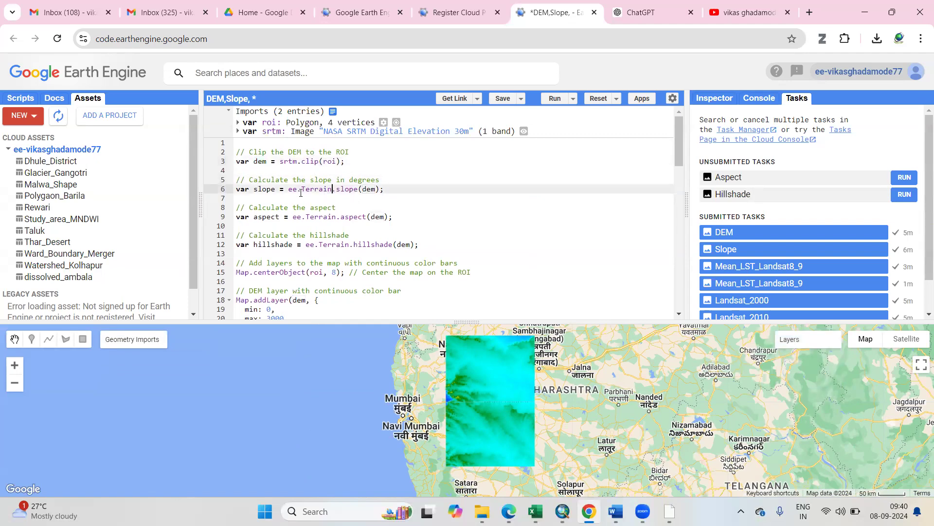
left_click(298, 209)
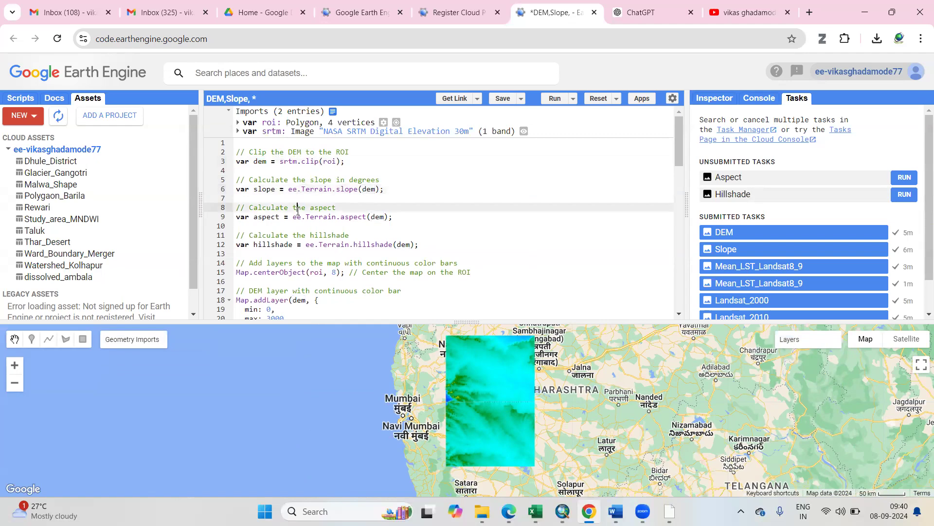
left_click(308, 235)
left_click(272, 180)
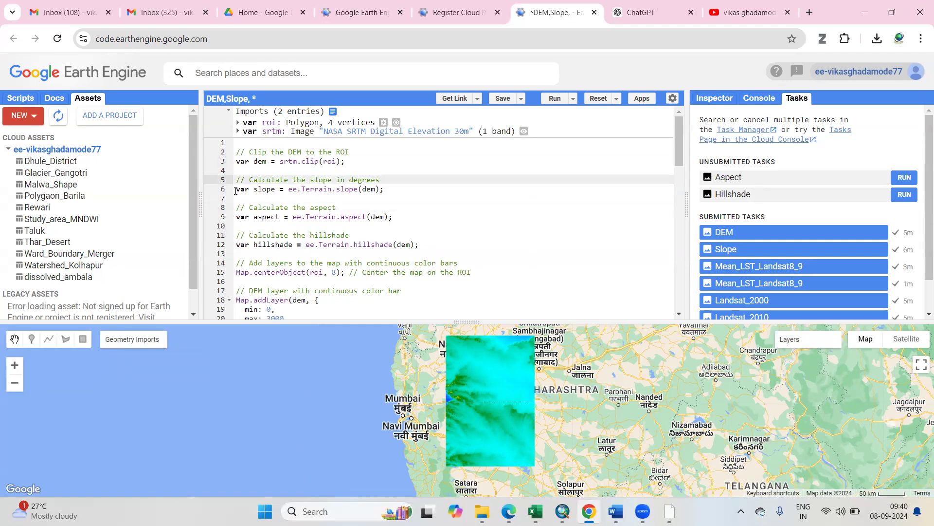
Step: Select the ee.Terrain.slope(dem) call, then review the aspect and hillshade lines
double_click(293, 190)
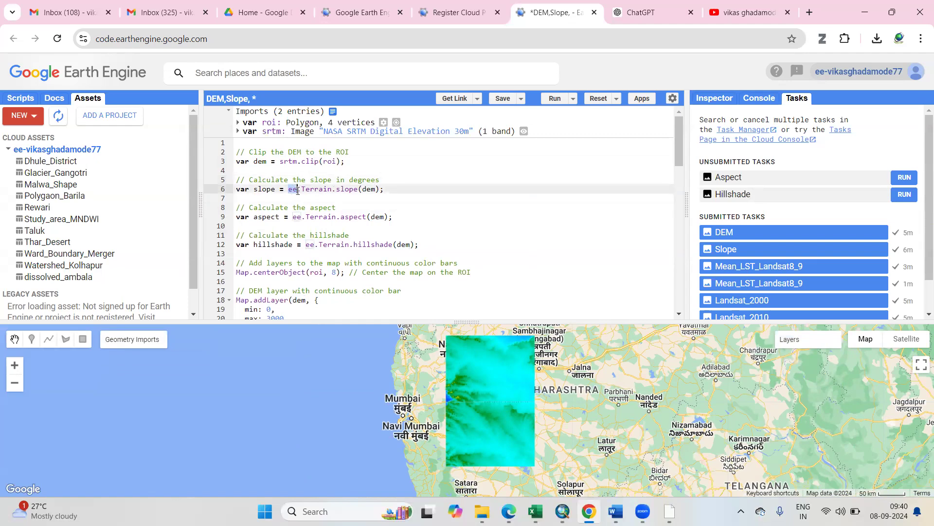
left_click_drag(298, 191, 356, 194)
left_click(324, 197)
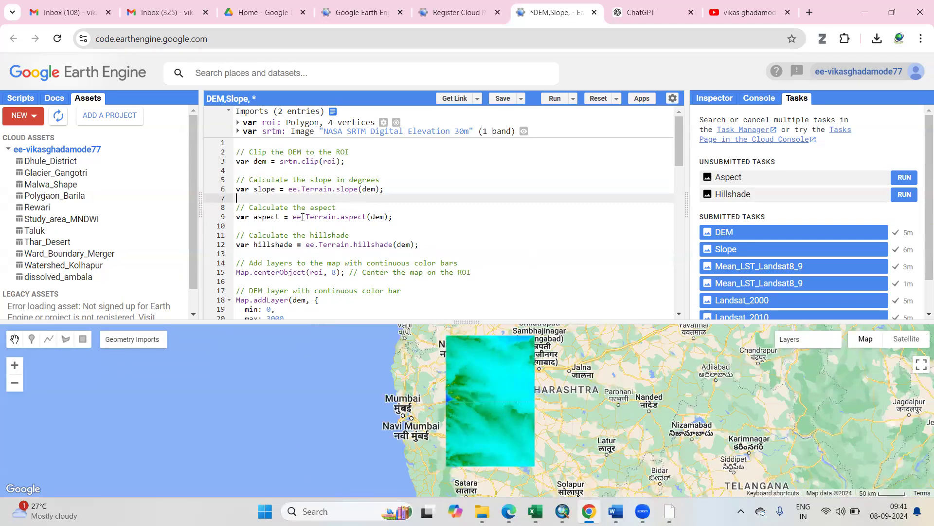
left_click(354, 217)
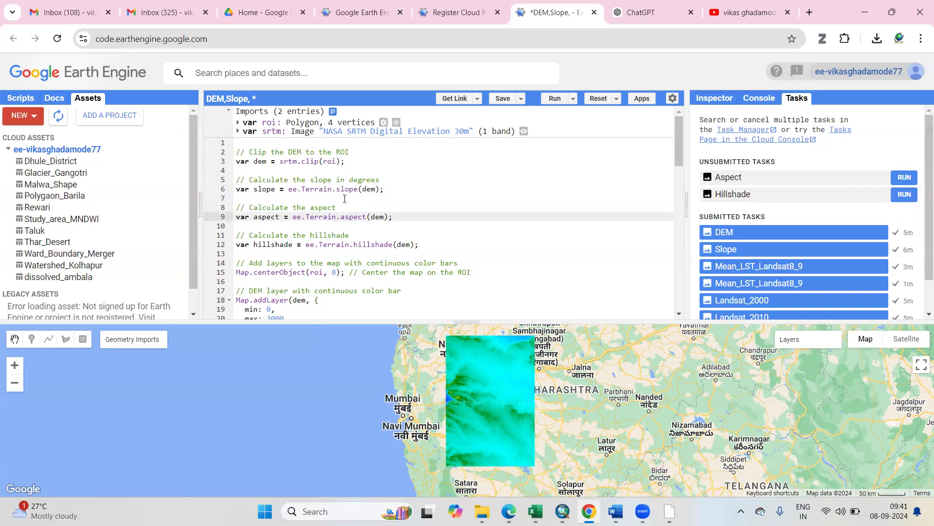
left_click(375, 247)
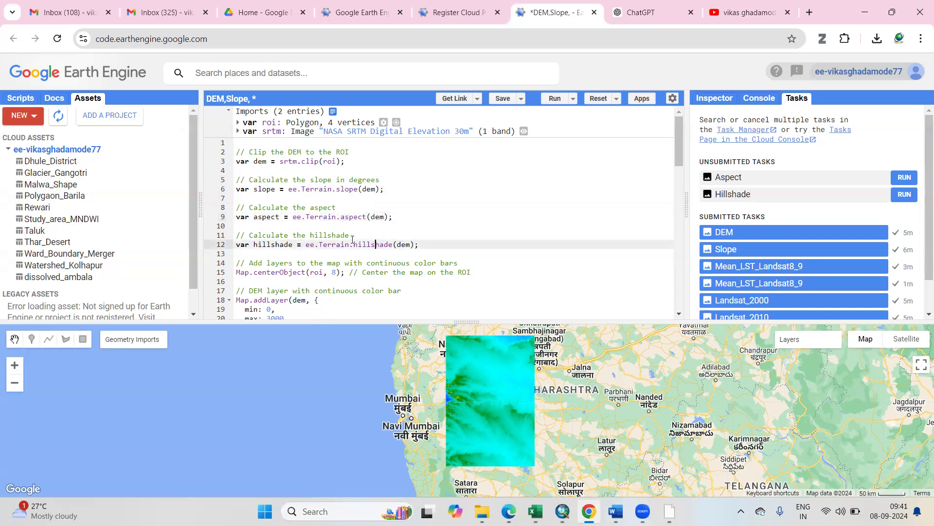
mouse_move(789, 339)
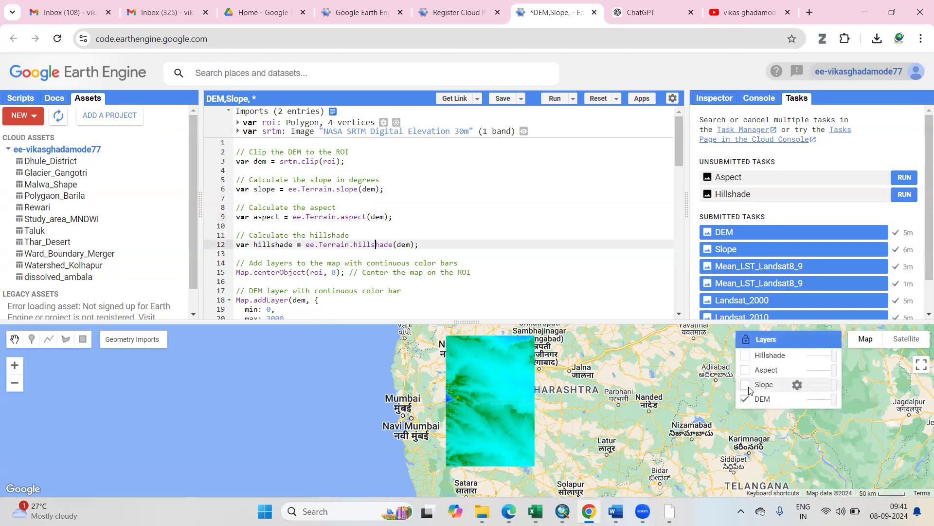
Step: Turn the Aspect and Hillshade layers back on in the Layers panel
left_click(744, 372)
left_click(745, 356)
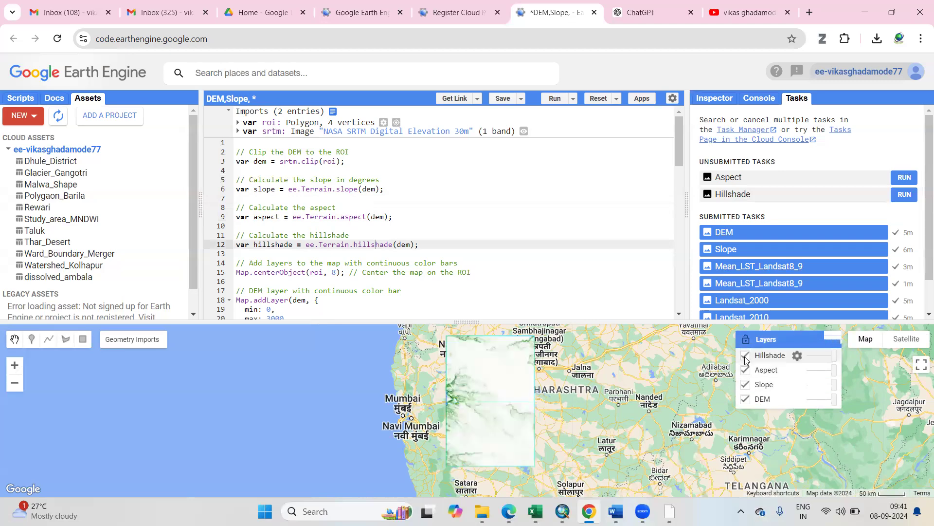
left_click(745, 356)
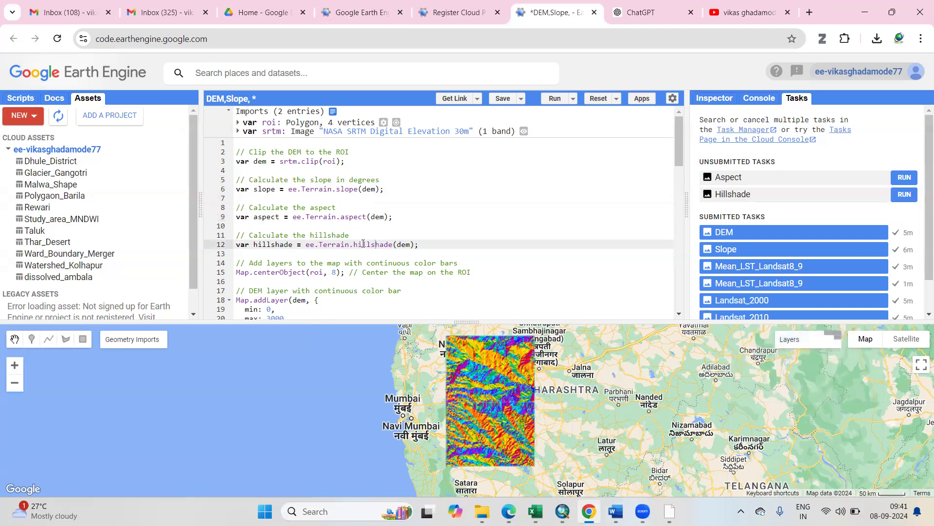
scroll(339, 238, "down", 1)
scroll(336, 242, "down", 1)
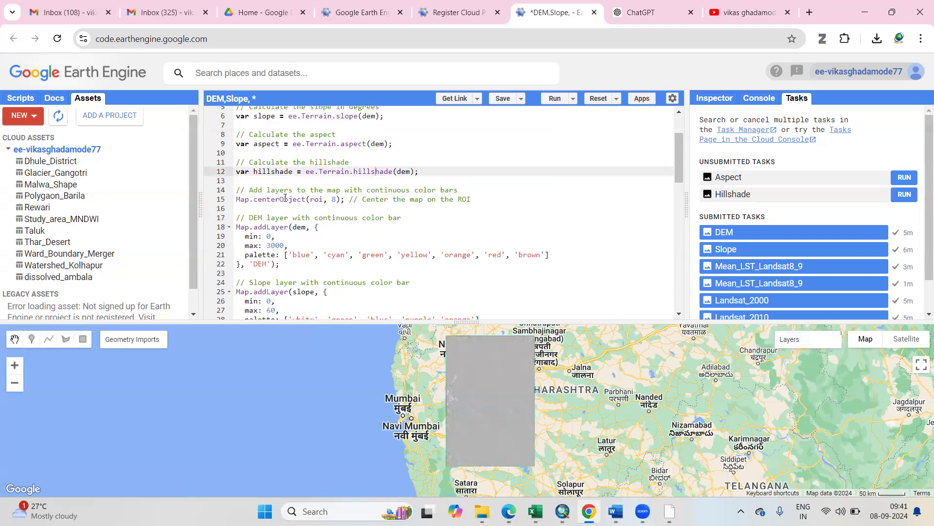
Step: Review the zoom 8 and DEM layer code, hiding Hillshade and Aspect so only DEM shows
double_click(334, 200)
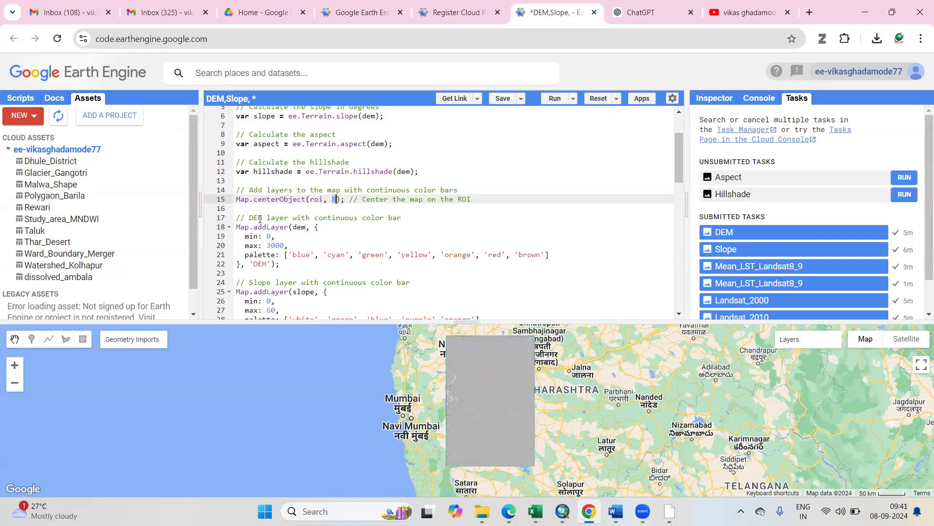
left_click_drag(249, 218, 401, 218)
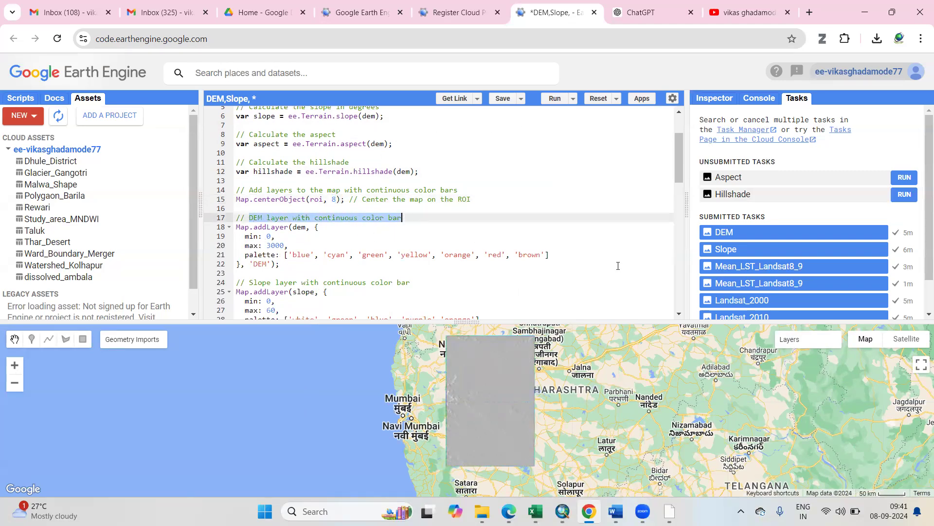
left_click(745, 355)
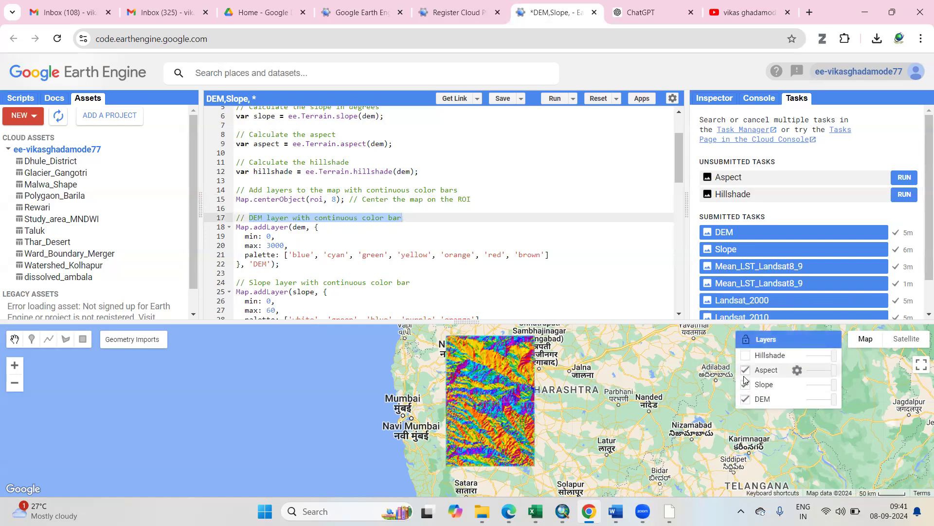
left_click(745, 369)
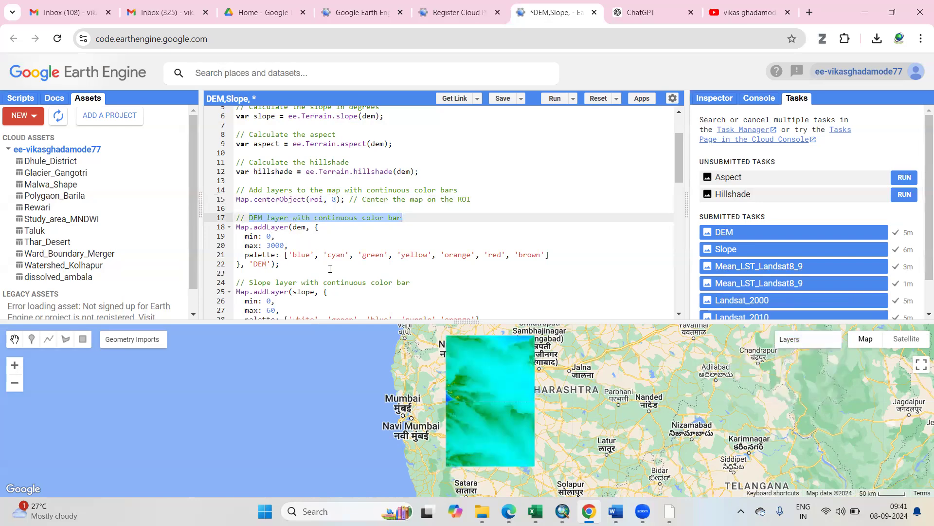
left_click(307, 255)
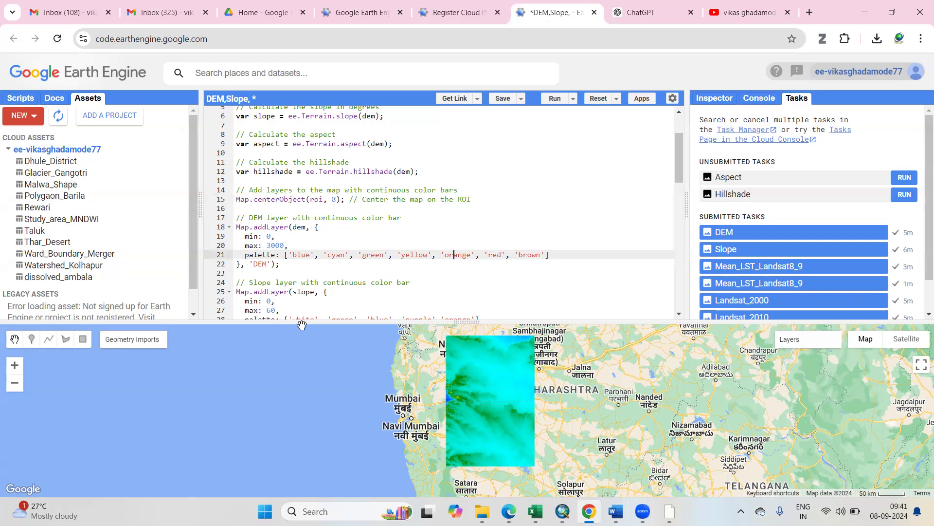
Step: Turn on the Slope layer and mark its green, blue and purple palette colours
scroll(326, 267, "down", 1)
scroll(326, 268, "down", 1)
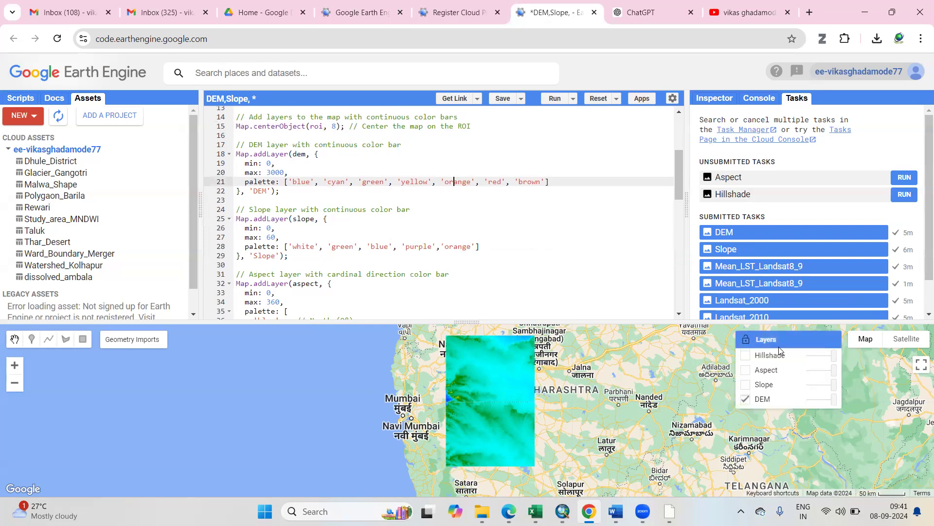
left_click(745, 385)
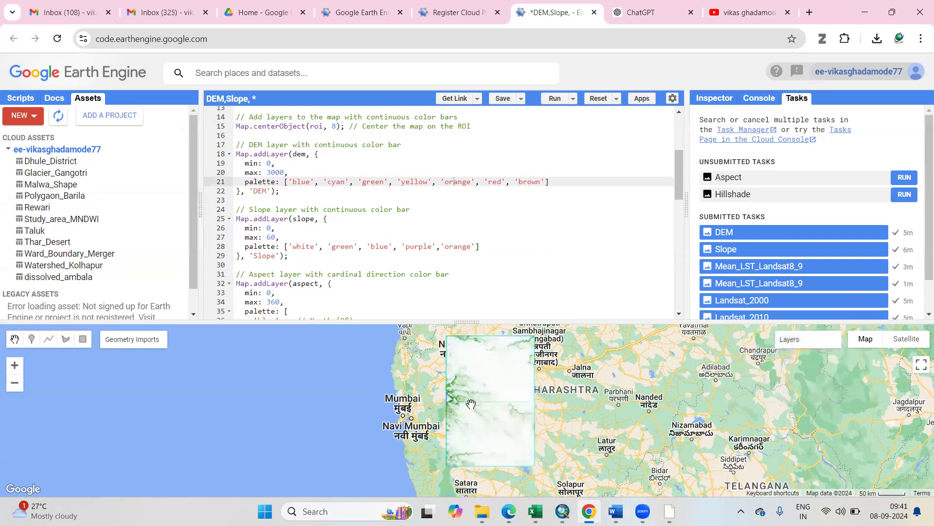
left_click(302, 248)
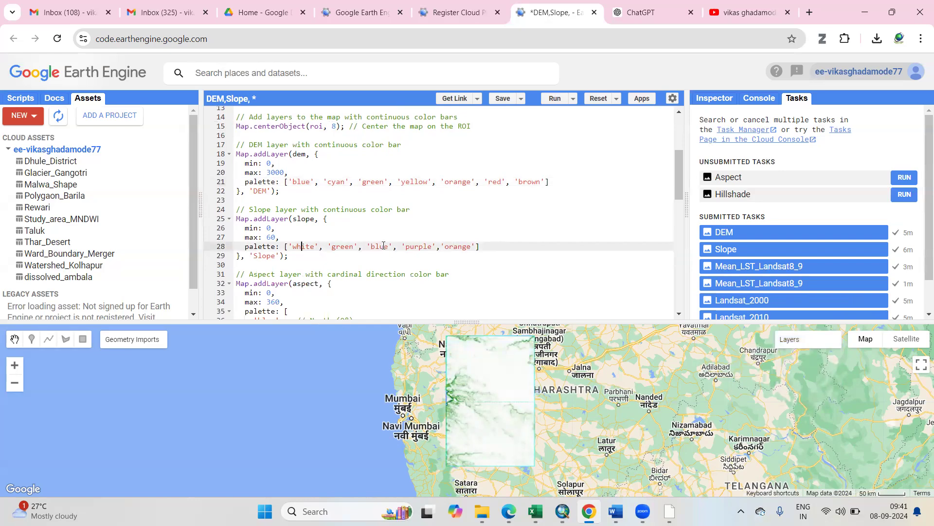
left_click_drag(342, 247, 462, 253)
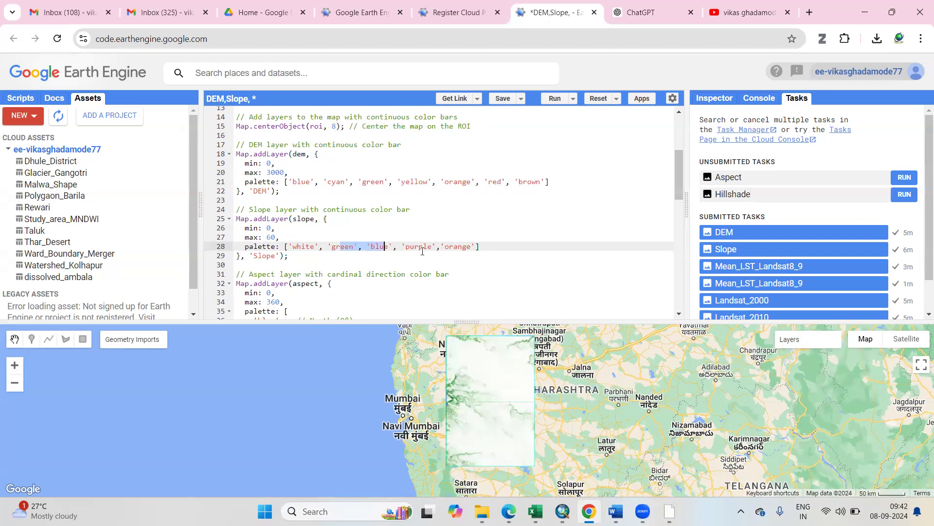
left_click(462, 253)
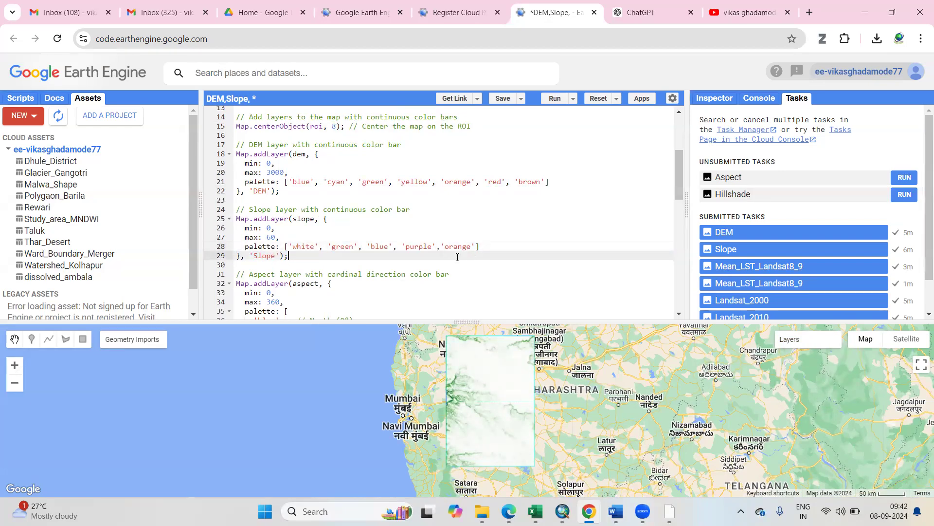
Step: Turn on the rainbow Aspect layer, view its palette code, then go to YouTube search results
scroll(458, 257, "down", 2)
left_click(745, 370)
scroll(244, 202, "down", 2)
scroll(244, 202, "down", 2)
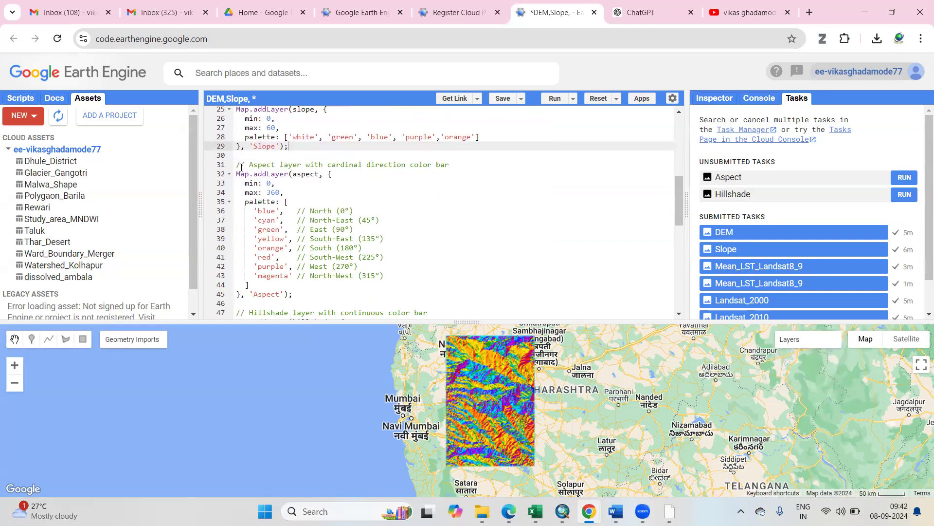
scroll(336, 220, "up", 2)
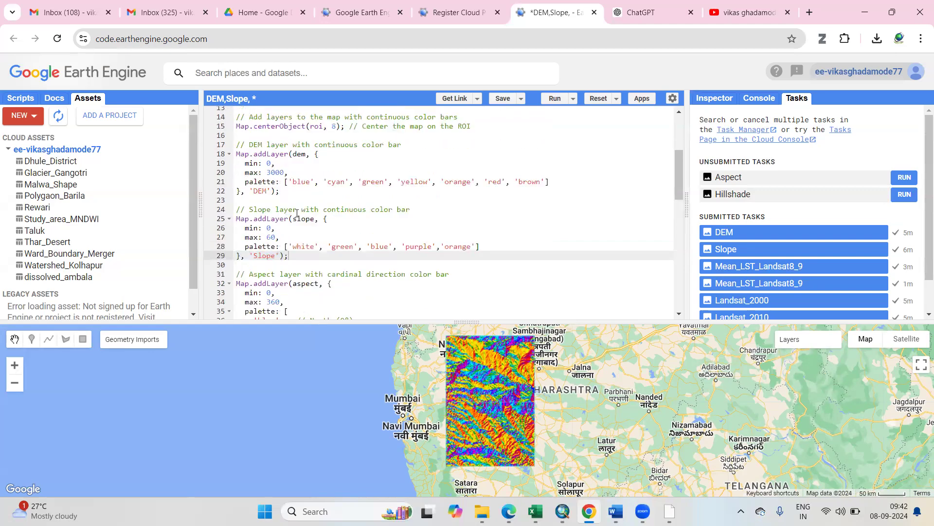
scroll(301, 238, "up", 2)
scroll(276, 254, "up", 1)
scroll(314, 242, "down", 2)
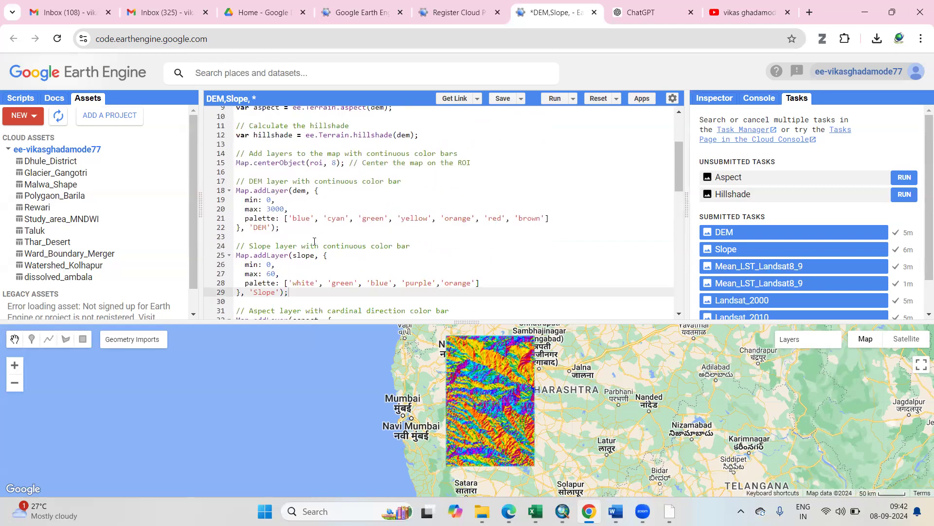
scroll(257, 247, "down", 1)
scroll(260, 226, "down", 1)
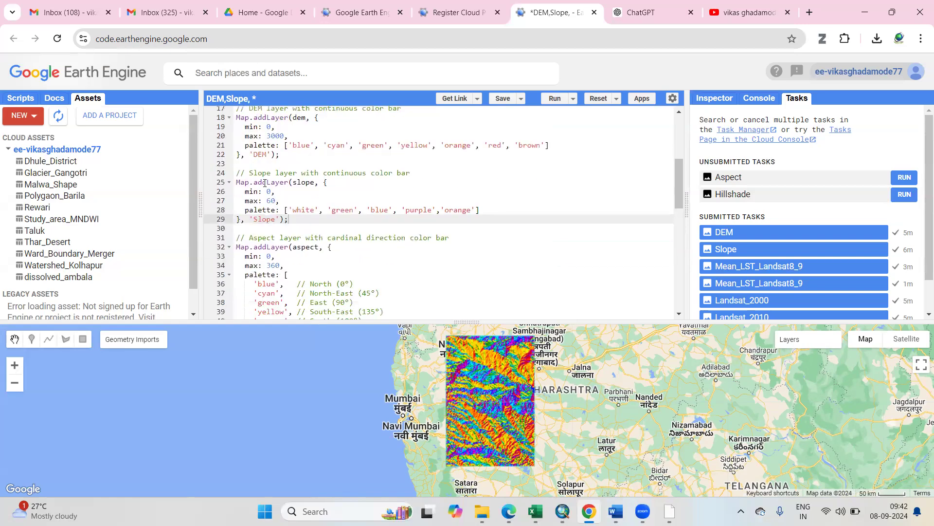
scroll(312, 221, "down", 1)
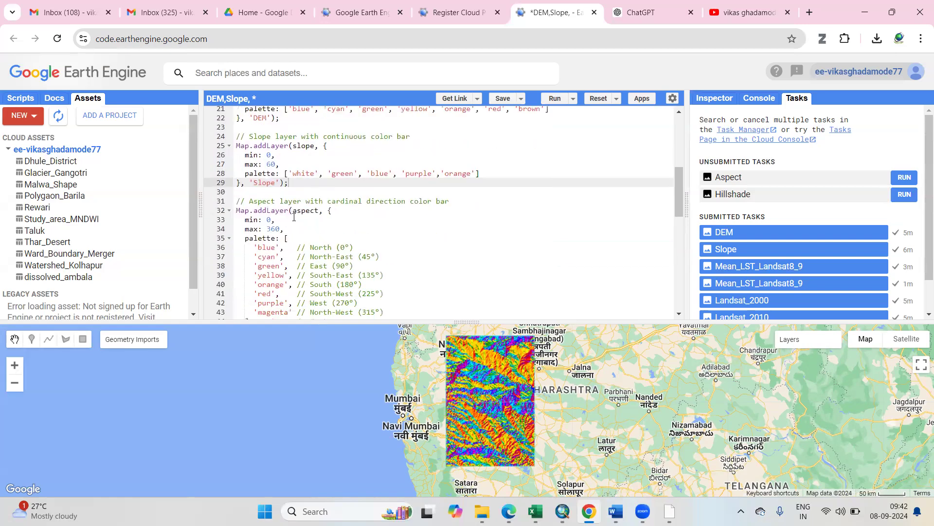
scroll(291, 209, "down", 1)
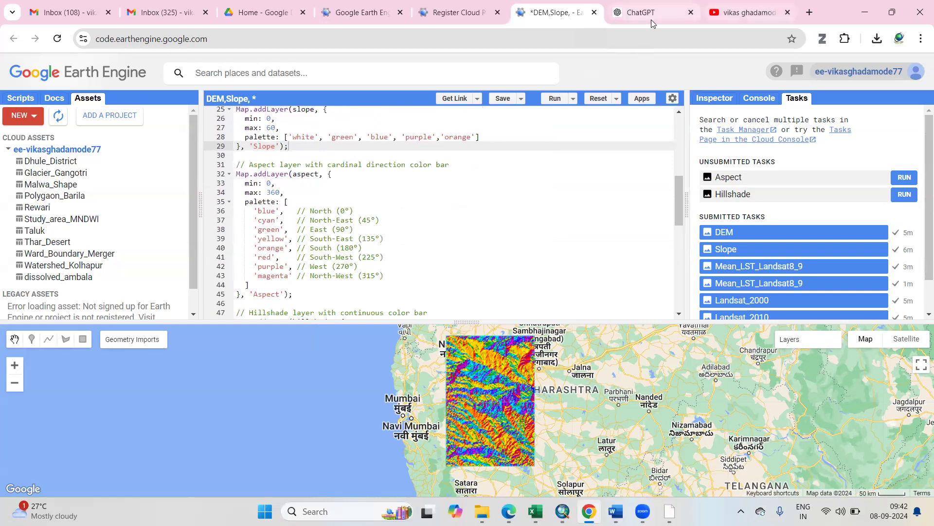
left_click(730, 12)
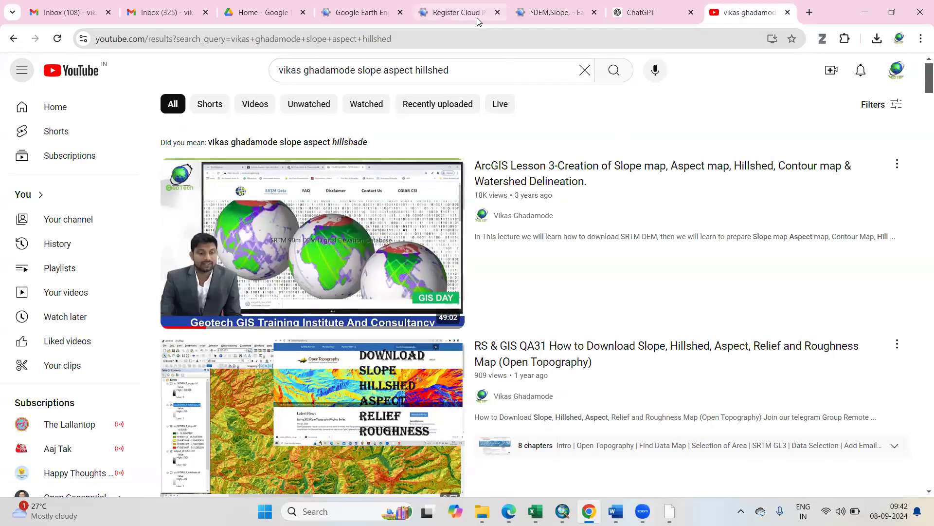
left_click(536, 15)
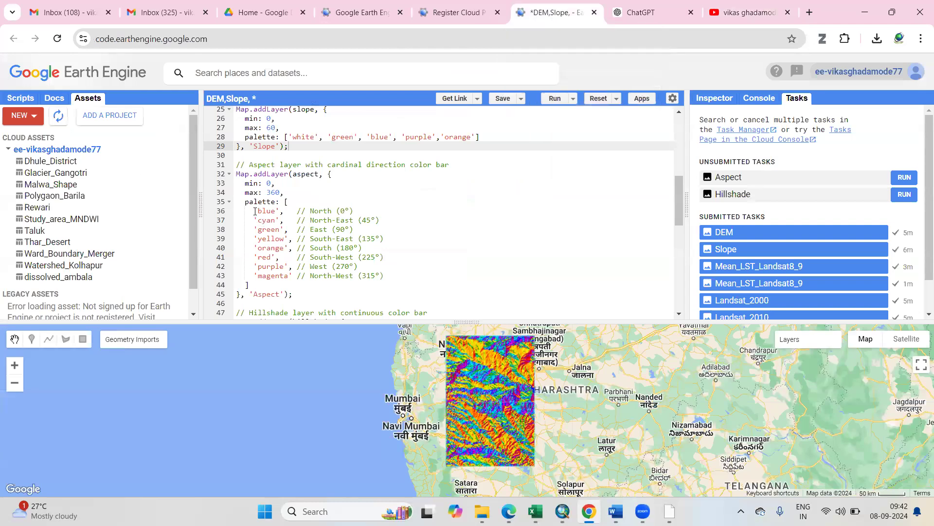
Step: Mark the blue North entry of the aspect palette in the code
left_click_drag(255, 211, 346, 212)
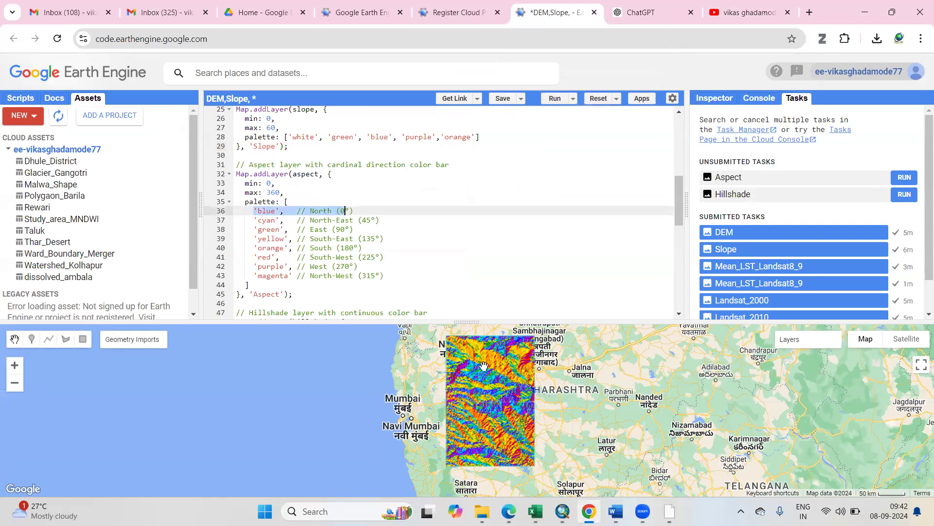
scroll(483, 368, "up", 1)
scroll(485, 373, "up", 2)
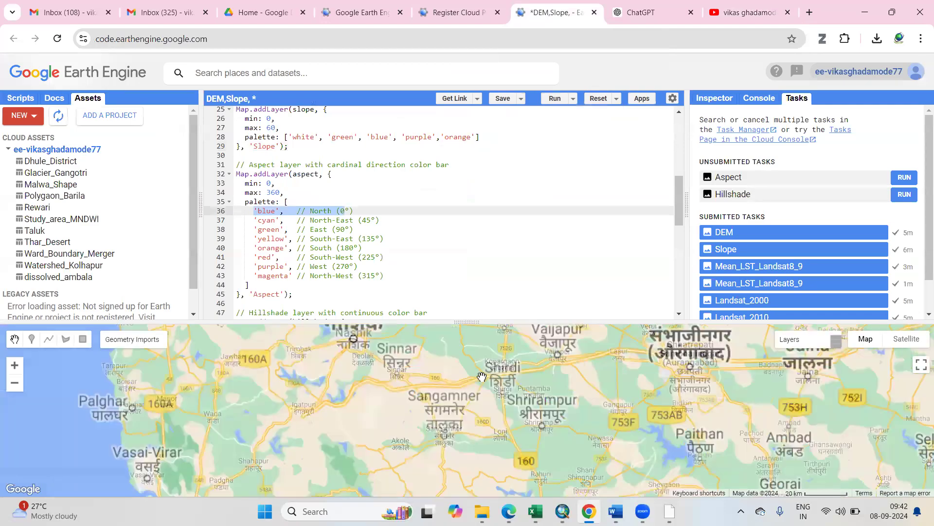
scroll(482, 377, "up", 1)
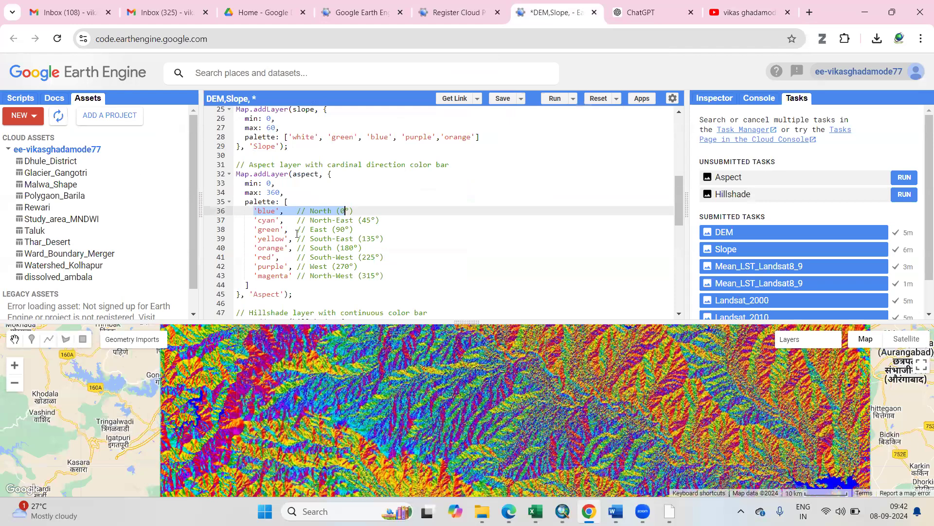
scroll(254, 184, "down", 2)
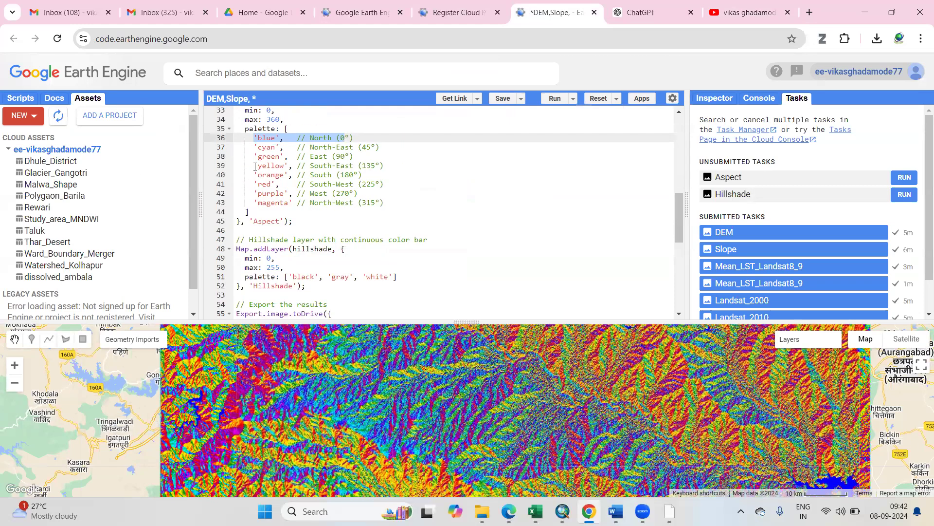
scroll(335, 238, "down", 1)
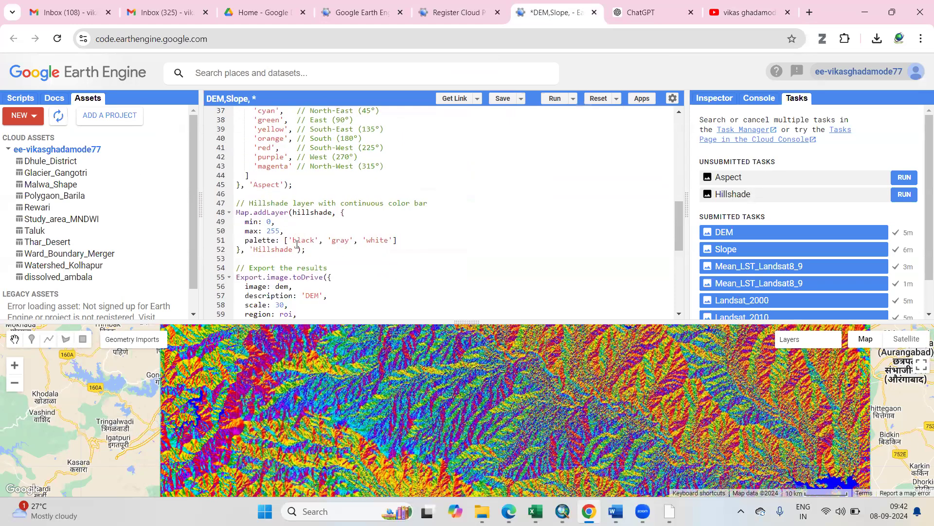
Step: Turn on the Hillshade layer and pan the map to inspect the grey relief
left_click(297, 240)
mouse_move(809, 339)
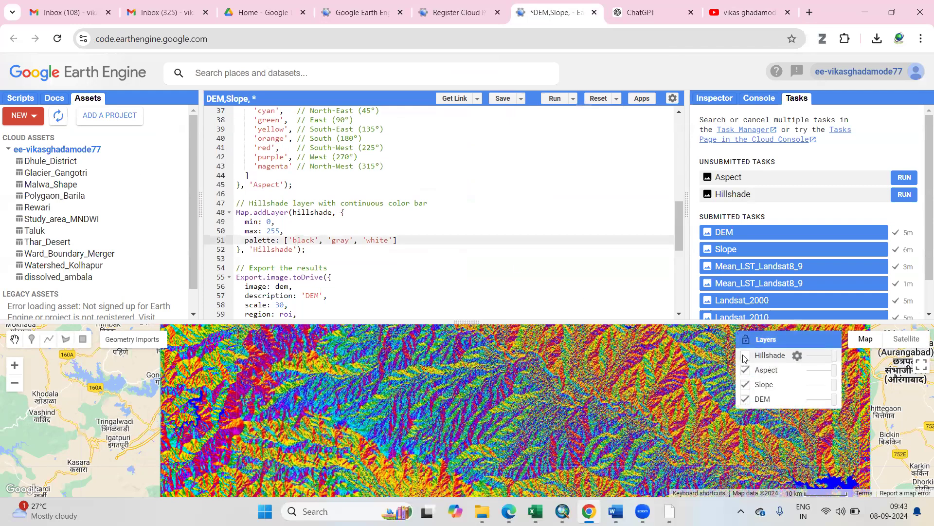
left_click(746, 356)
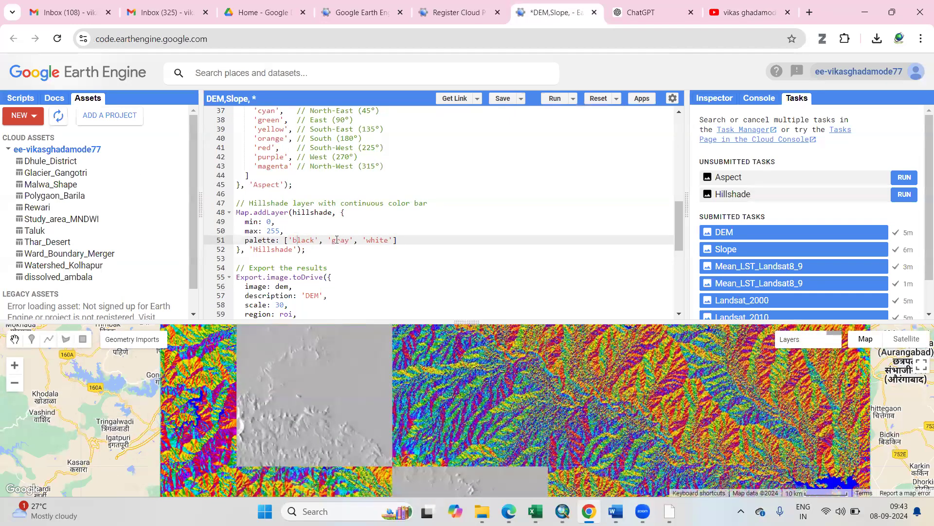
scroll(335, 238, "down", 2)
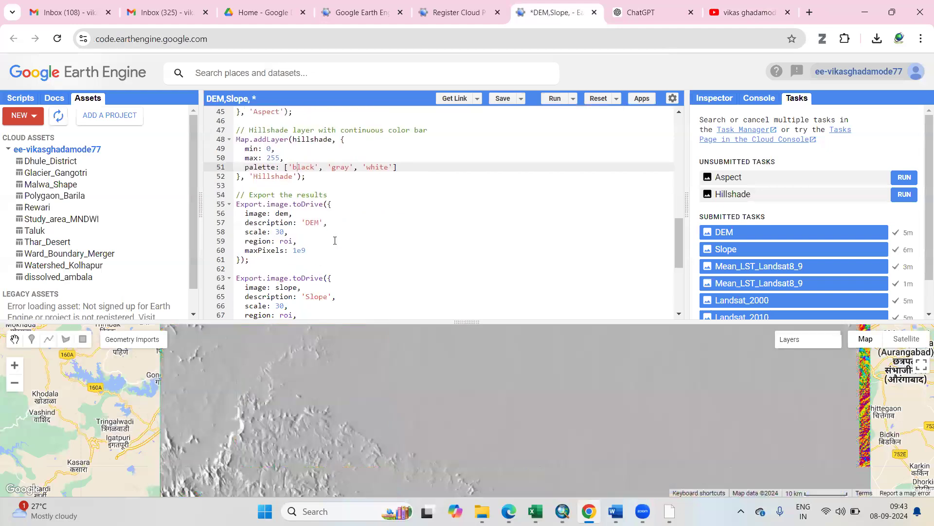
left_click_drag(299, 403, 307, 373)
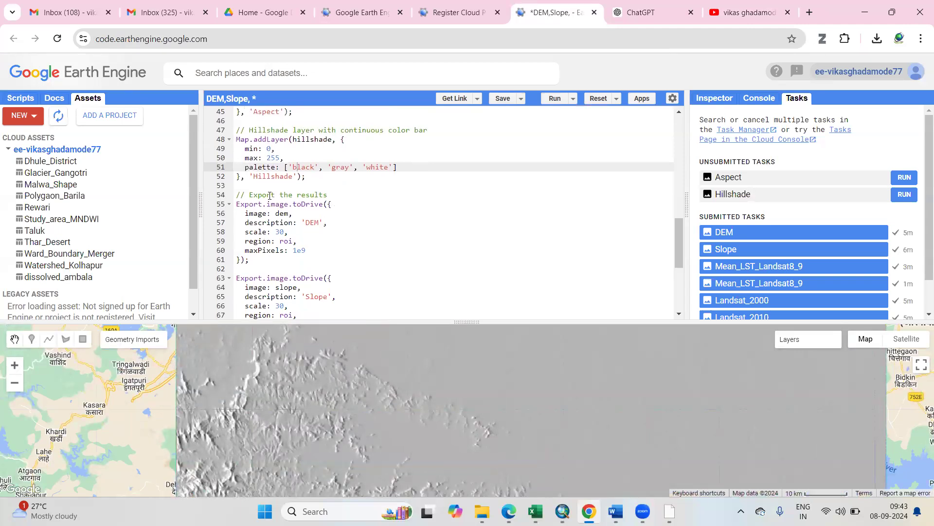
Step: Review the DEM export block, its scale value, and the Slope export description
left_click_drag(235, 194, 545, 261)
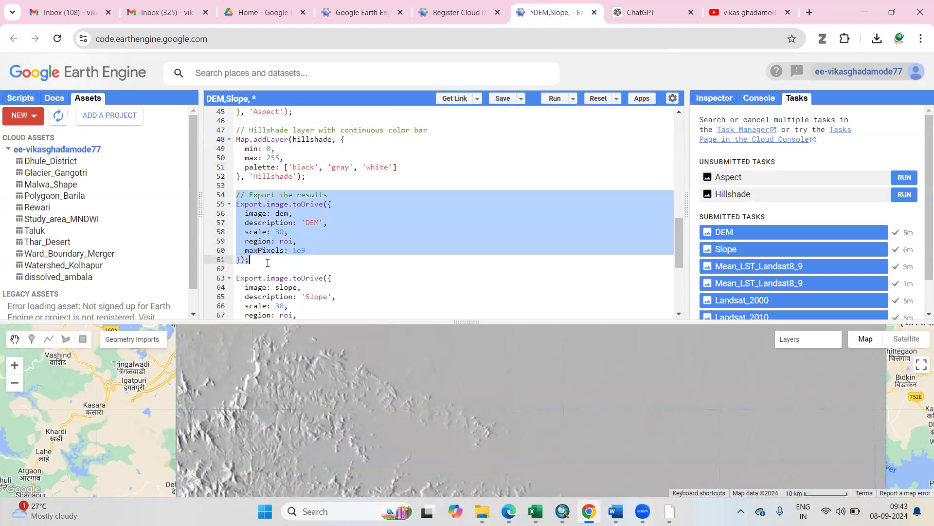
left_click(281, 221)
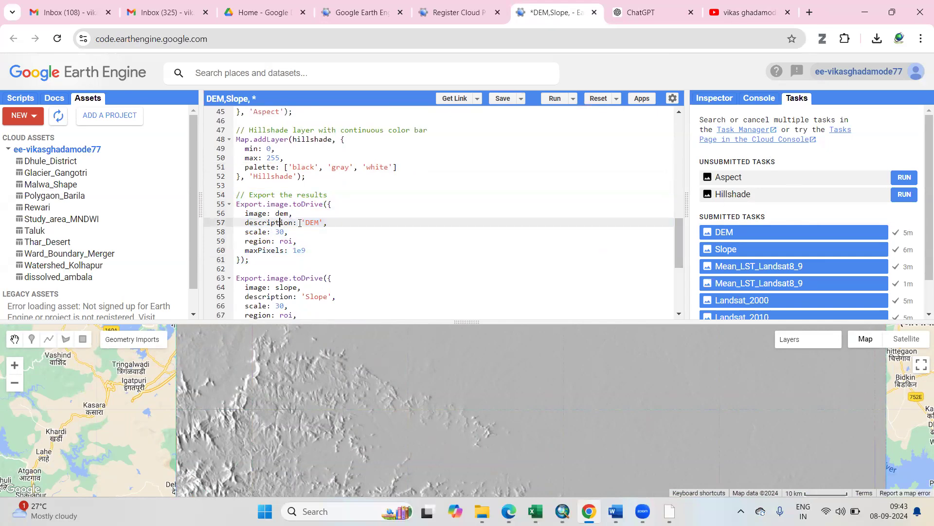
mouse_move(290, 231)
left_mouse_down()
mouse_move(267, 232)
mouse_move(297, 240)
left_mouse_up()
scroll(302, 265, "down", 3)
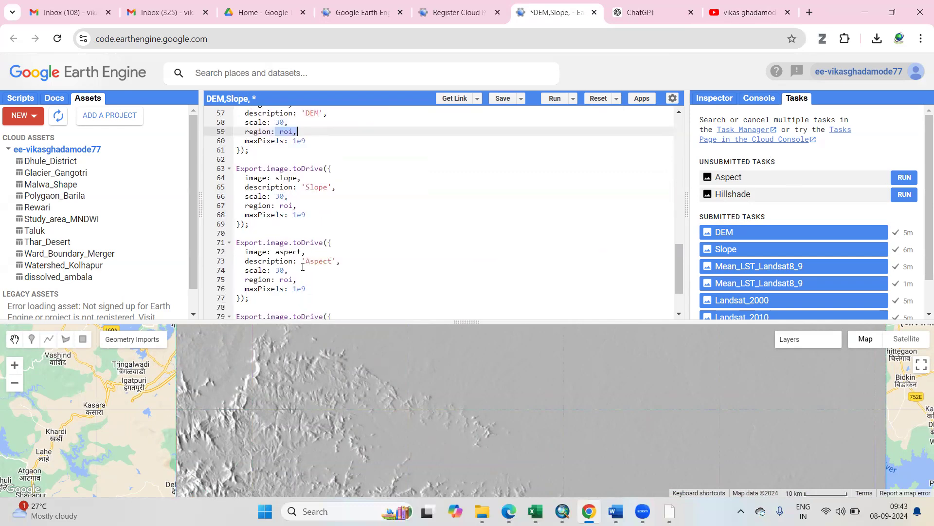
left_click_drag(301, 187, 325, 187)
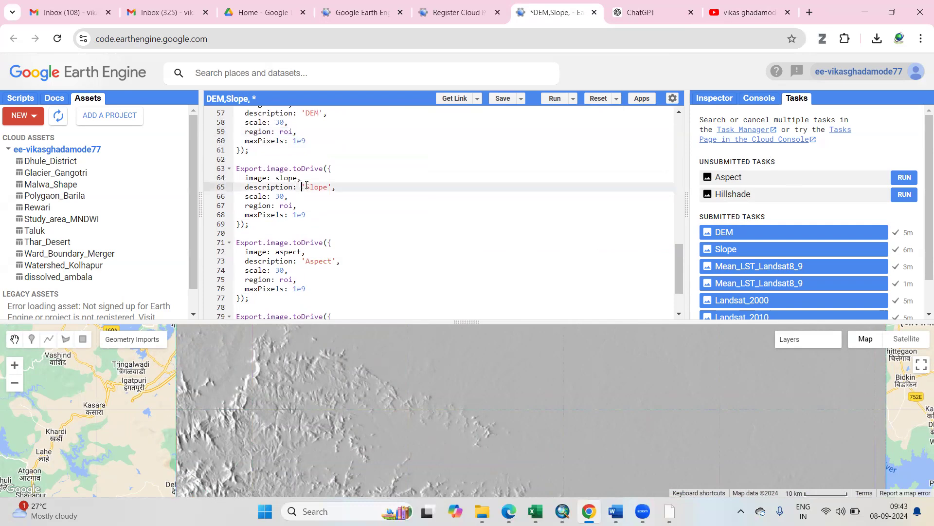
left_click_drag(299, 268, 340, 261)
scroll(328, 267, "down", 2)
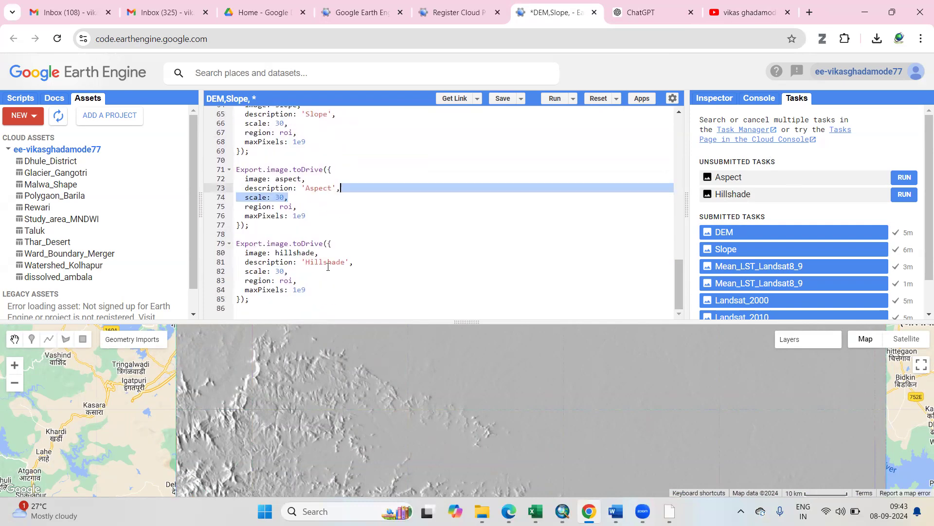
Step: Open the Aspect export task settings, cancel without running, and switch to Google Drive
left_click(903, 178)
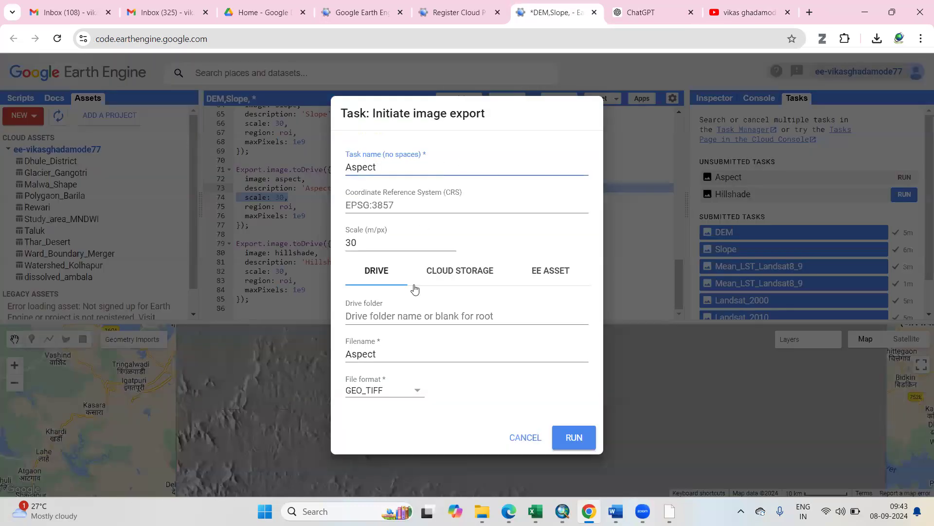
left_click(372, 314)
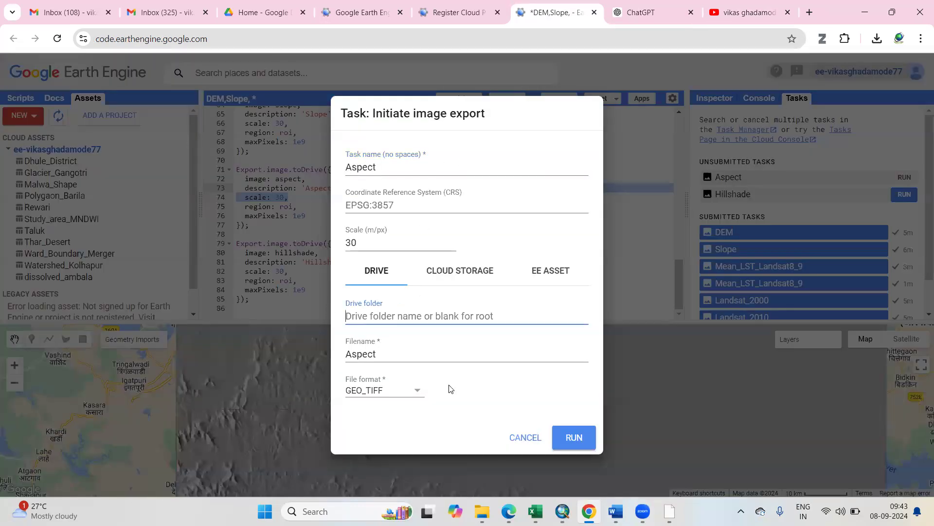
left_click(532, 441)
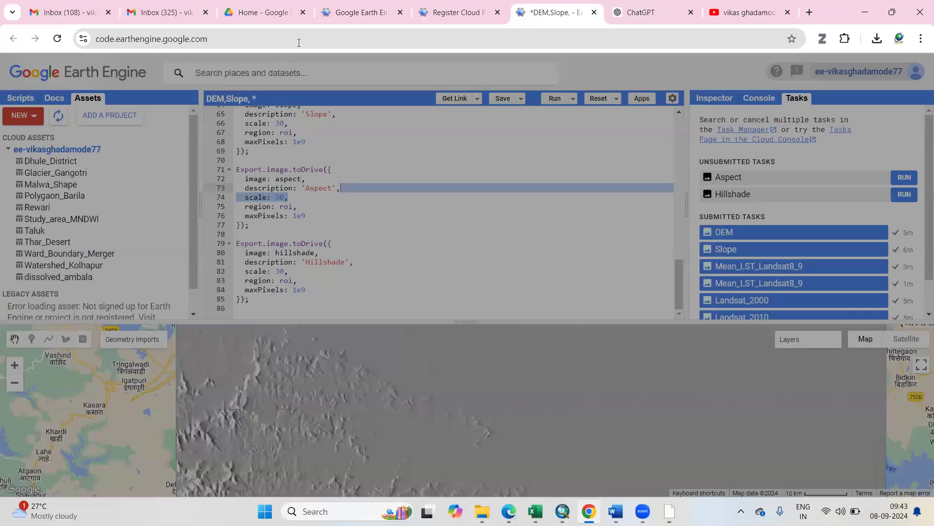
key("ctrl+3")
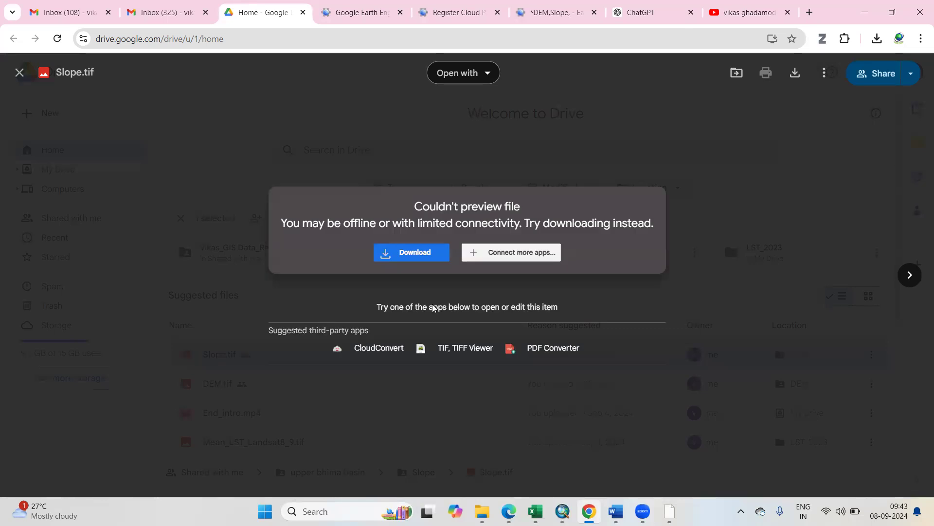
Step: Download Slope.tif, cancel the duplicate Slope (1).tif, close the preview, and return to Earth Engine
left_click(415, 258)
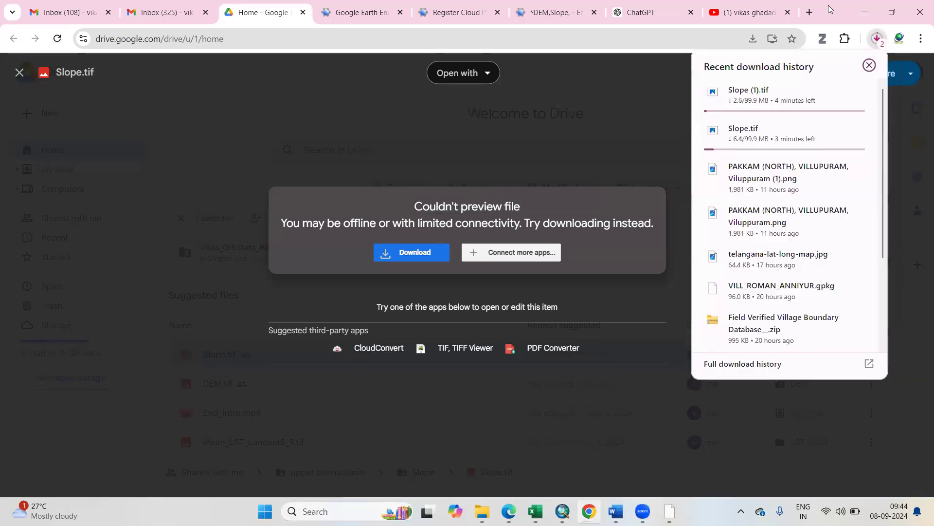
mouse_move(785, 95)
left_click(857, 93)
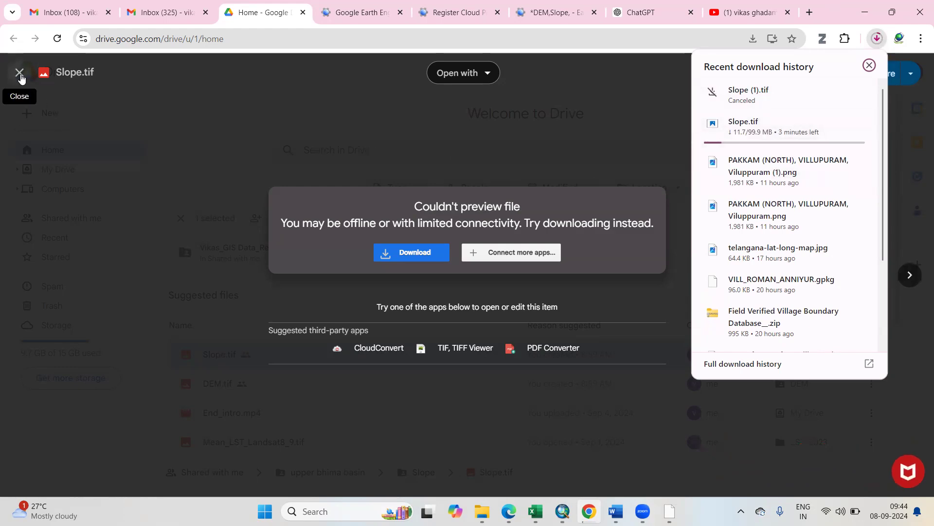
left_click(20, 74)
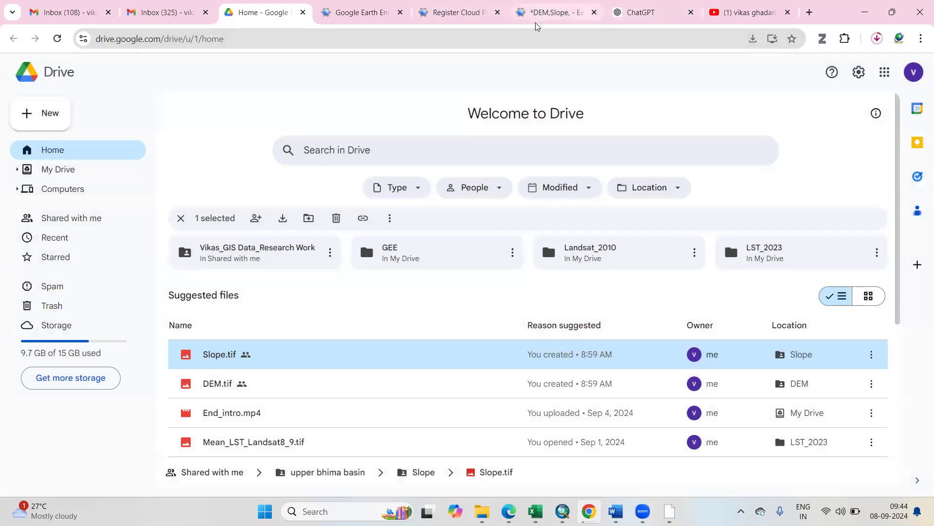
left_click(558, 14)
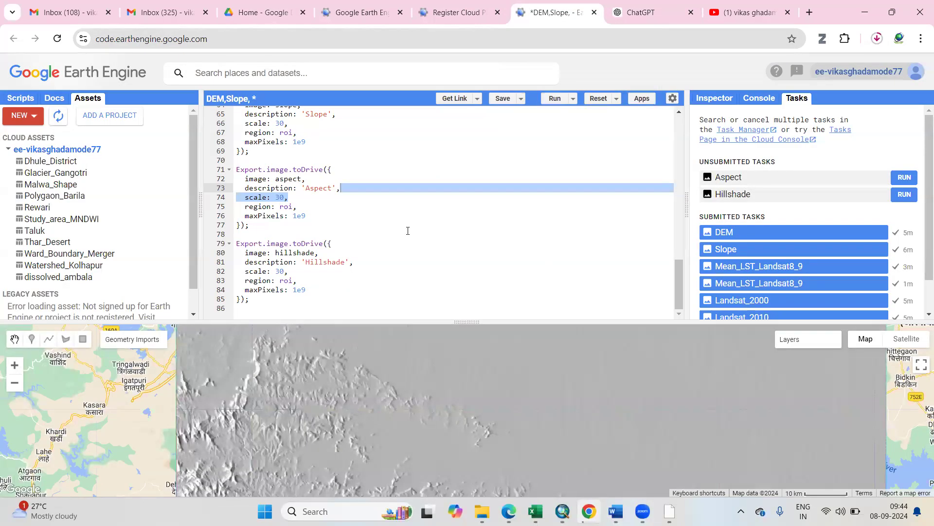
Step: Drag the editor/map splitter down to enlarge the code editor and scroll back to line 1
scroll(407, 230, "up", 5)
scroll(403, 230, "up", 5)
scroll(396, 228, "up", 4)
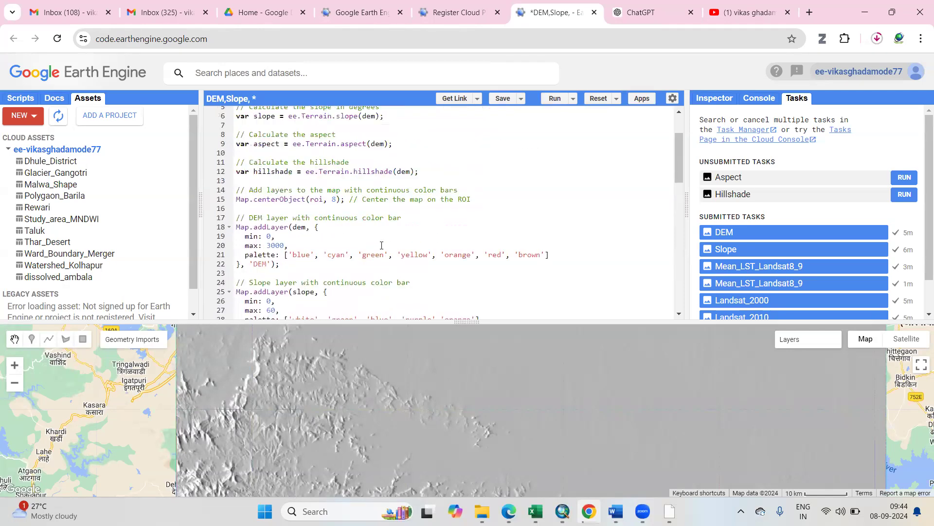
scroll(388, 226, "up", 1)
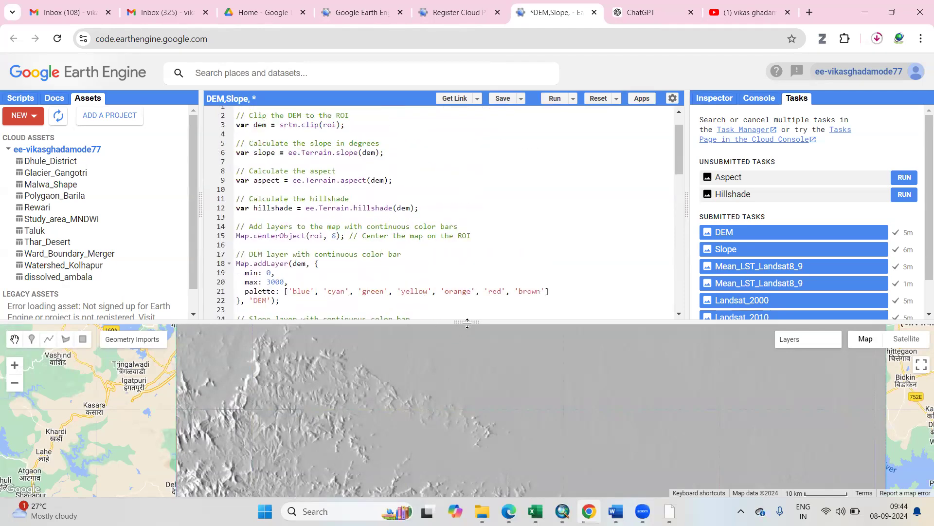
left_click_drag(467, 321, 467, 411)
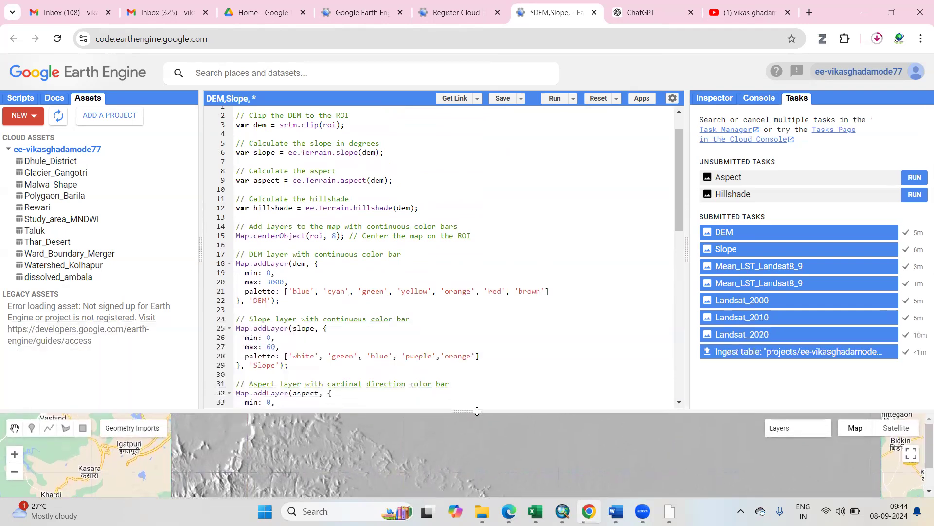
scroll(356, 242, "down", 6)
scroll(356, 243, "down", 6)
scroll(356, 248, "down", 5)
left_click_drag(355, 298, 355, 307)
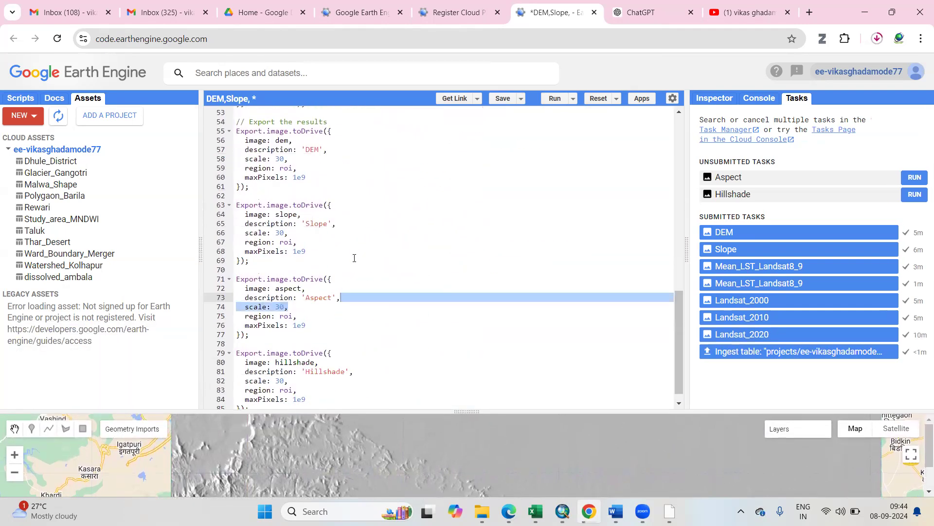
scroll(355, 259, "down", 2)
left_click(356, 259)
scroll(355, 259, "up", 9)
scroll(352, 250, "up", 11)
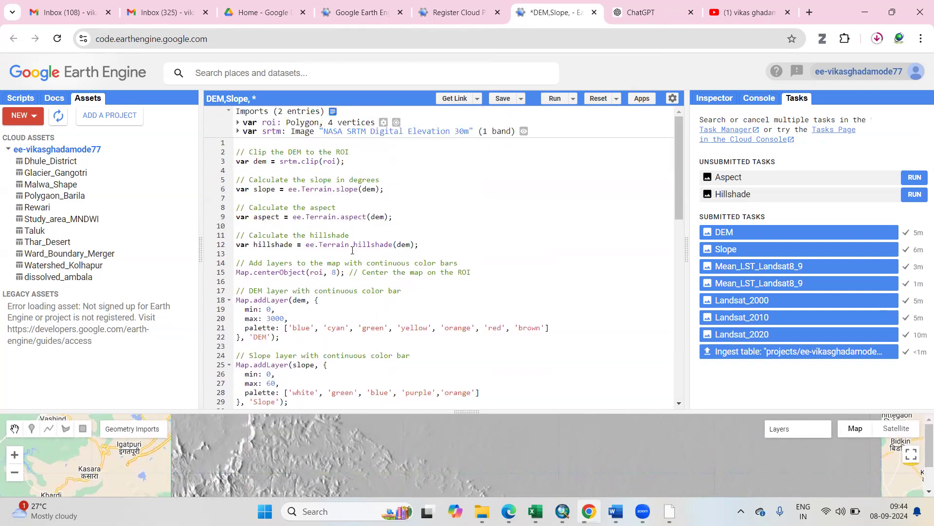